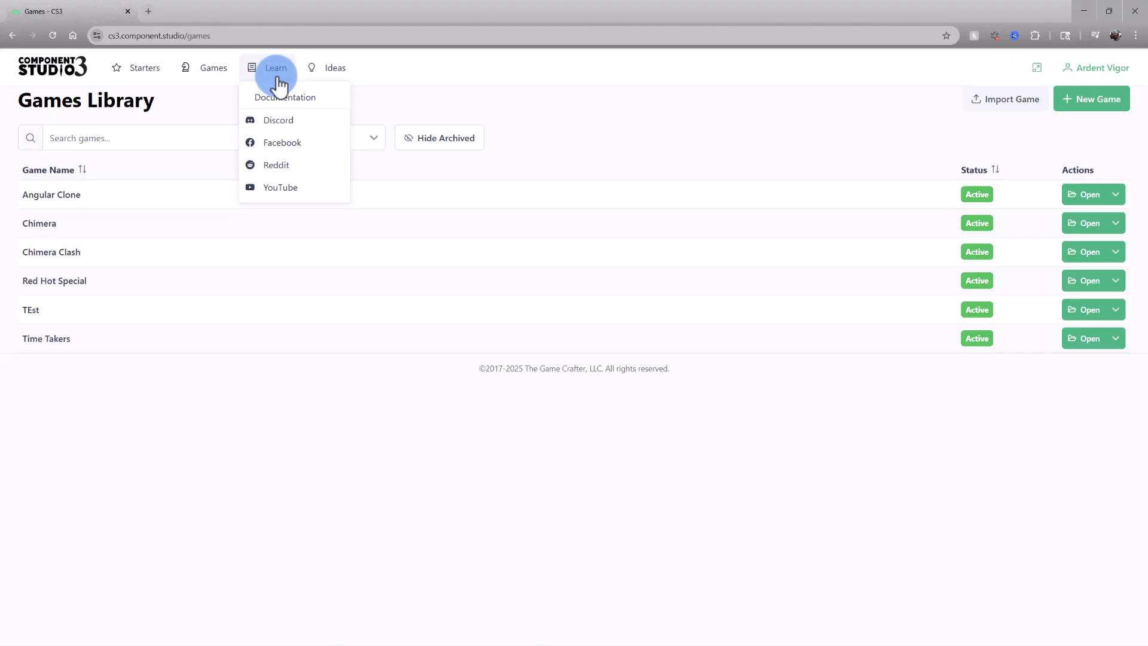
Visit the Ideas page, then open the Starters gallery and scroll through its templates
left_click(335, 67)
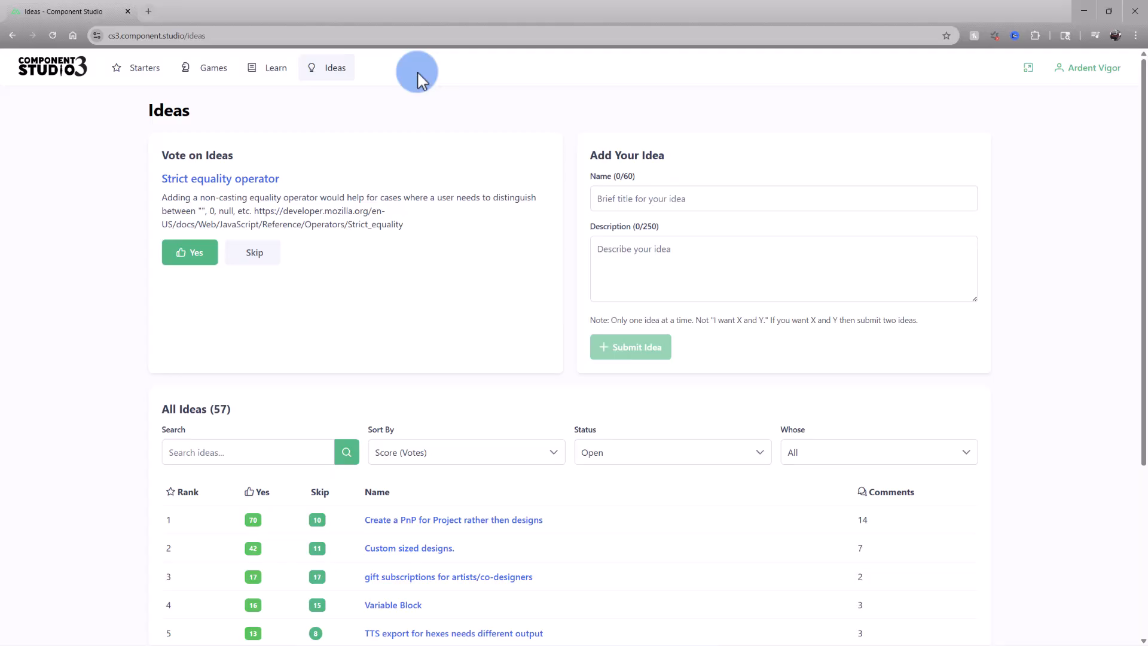
left_click(158, 78)
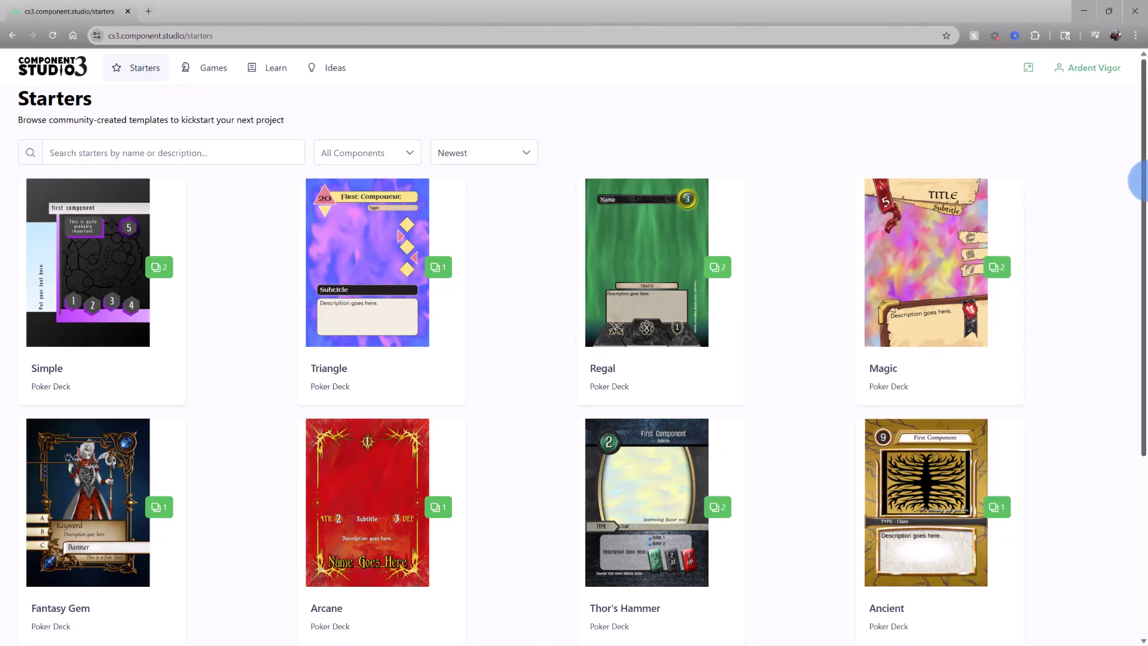
left_click_drag(1138, 179, 1130, 372)
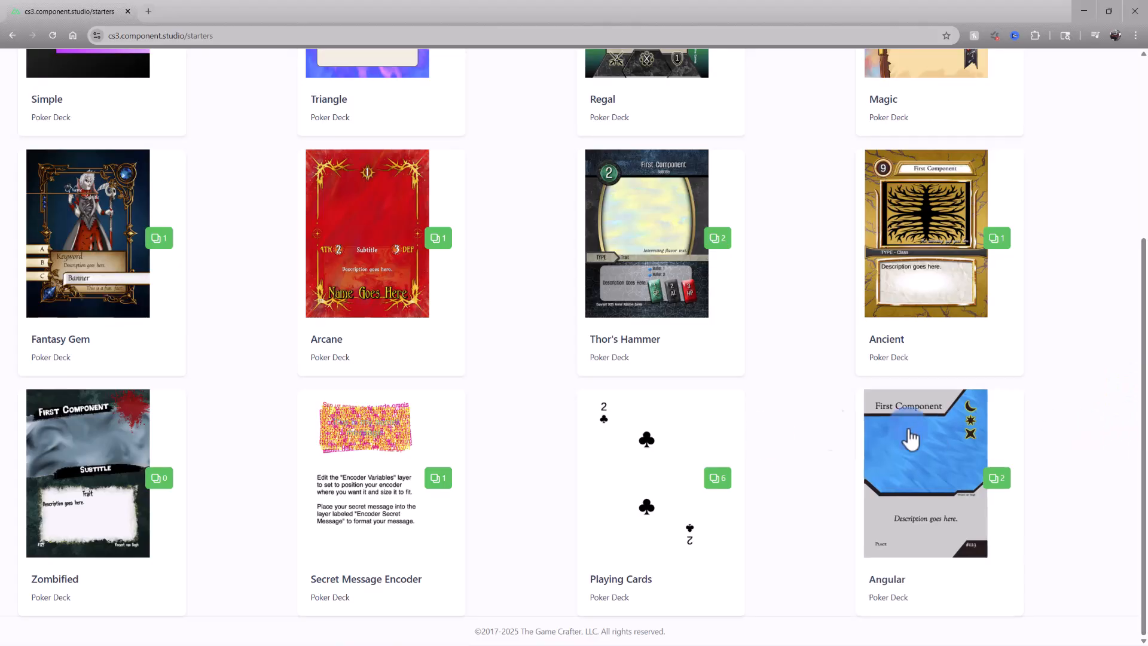
Clone the Playing Cards starter into a new game named Playing Cards Clone and close the dialog
left_click(679, 441)
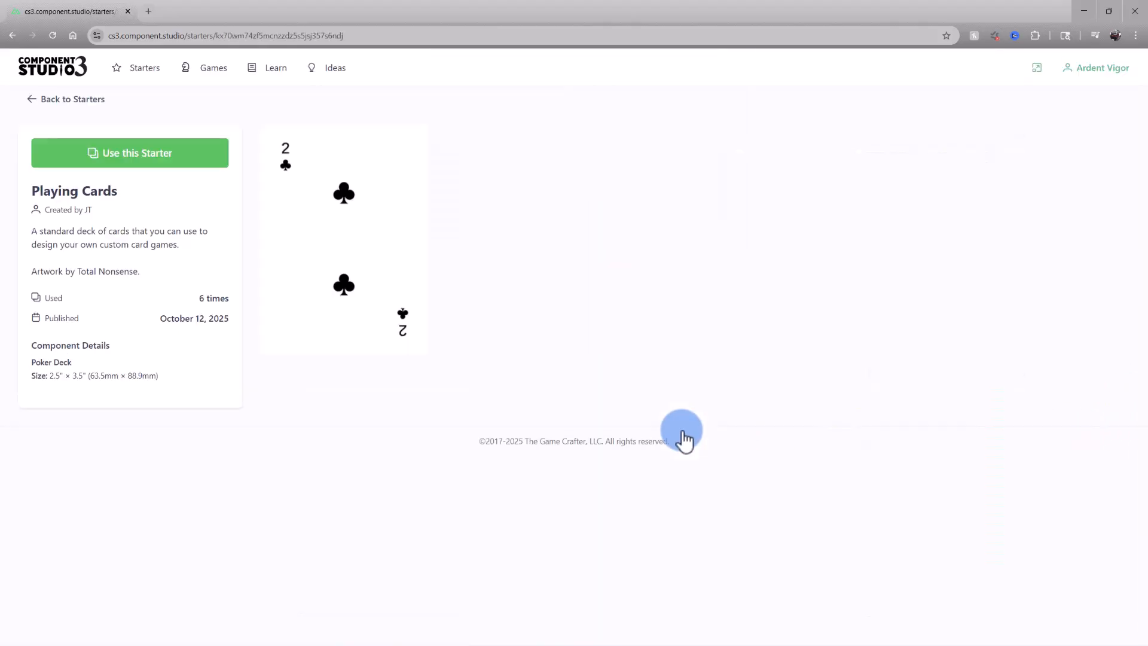
left_click(218, 170)
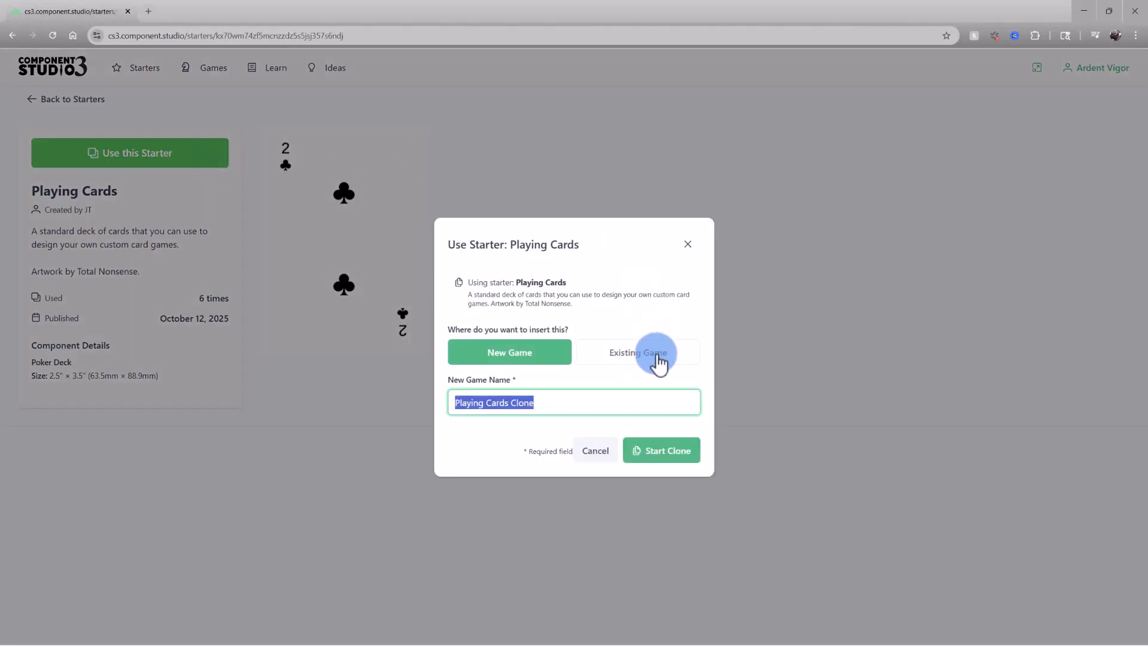
left_click(558, 363)
left_click(687, 462)
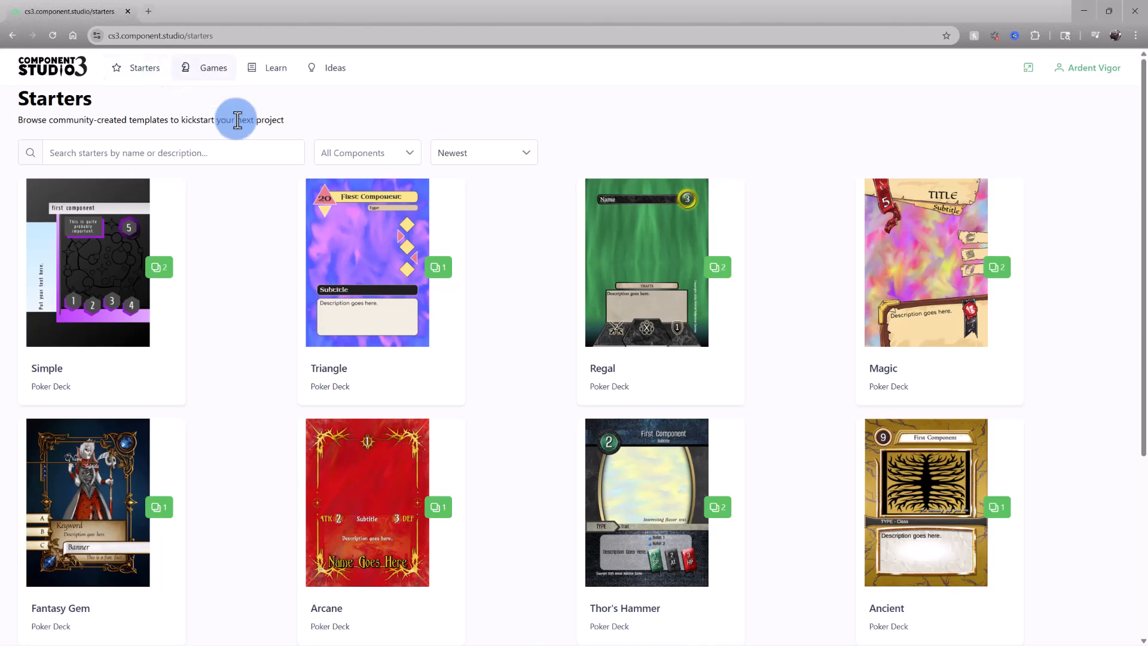
left_click(269, 151)
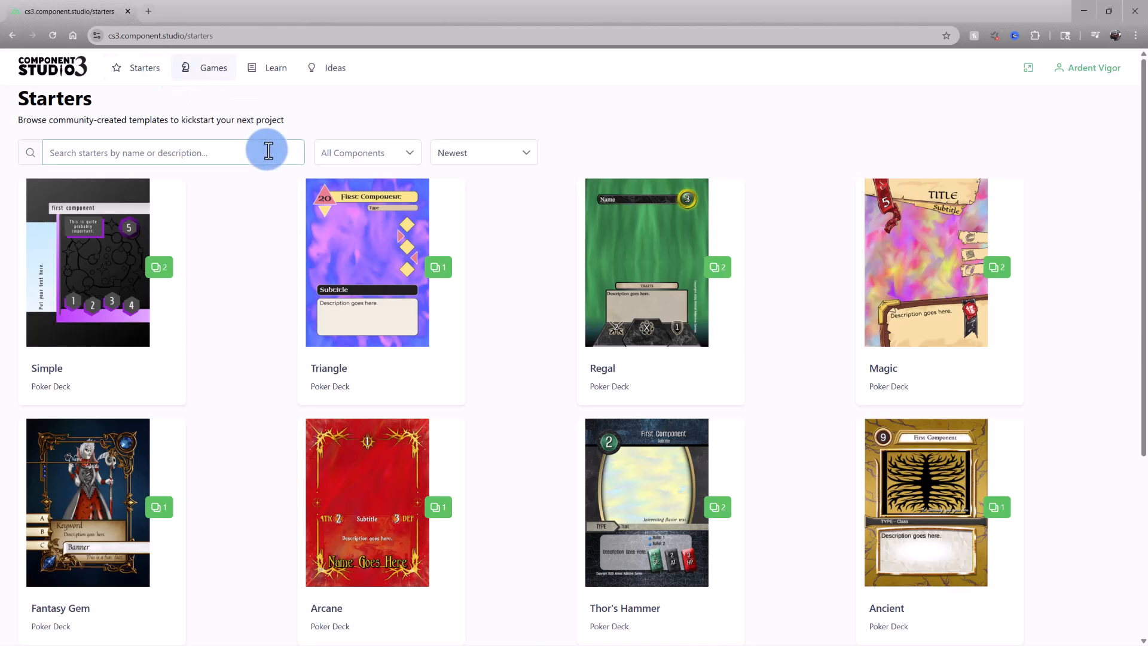
Examine the component filter and sort options of the Starters gallery
left_click(407, 159)
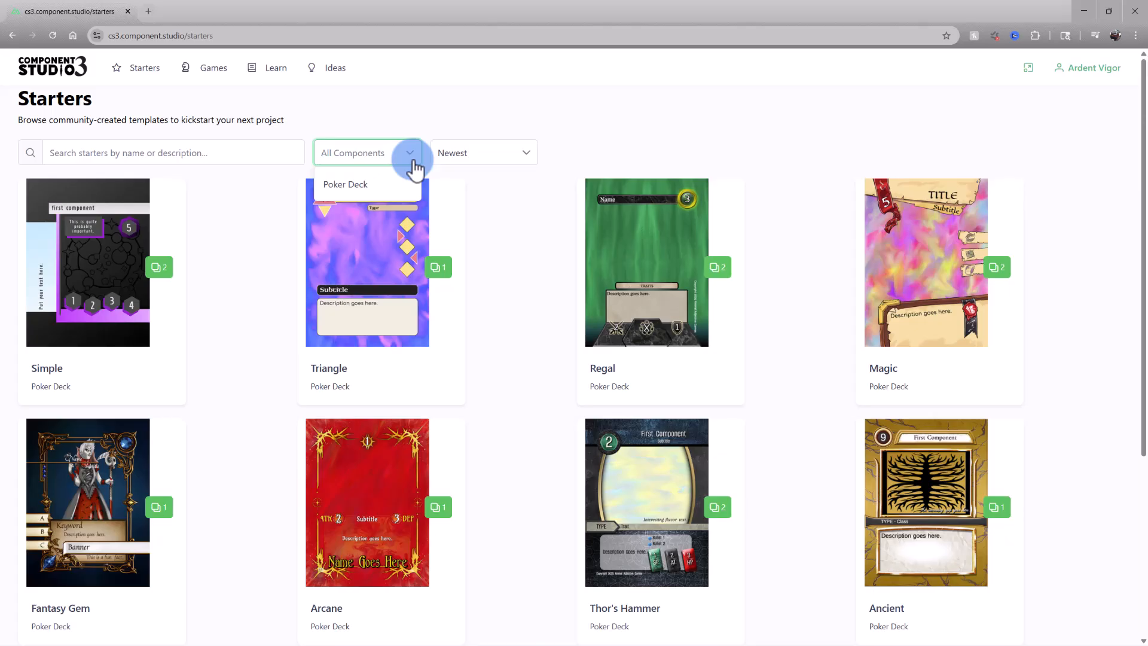
left_click(532, 162)
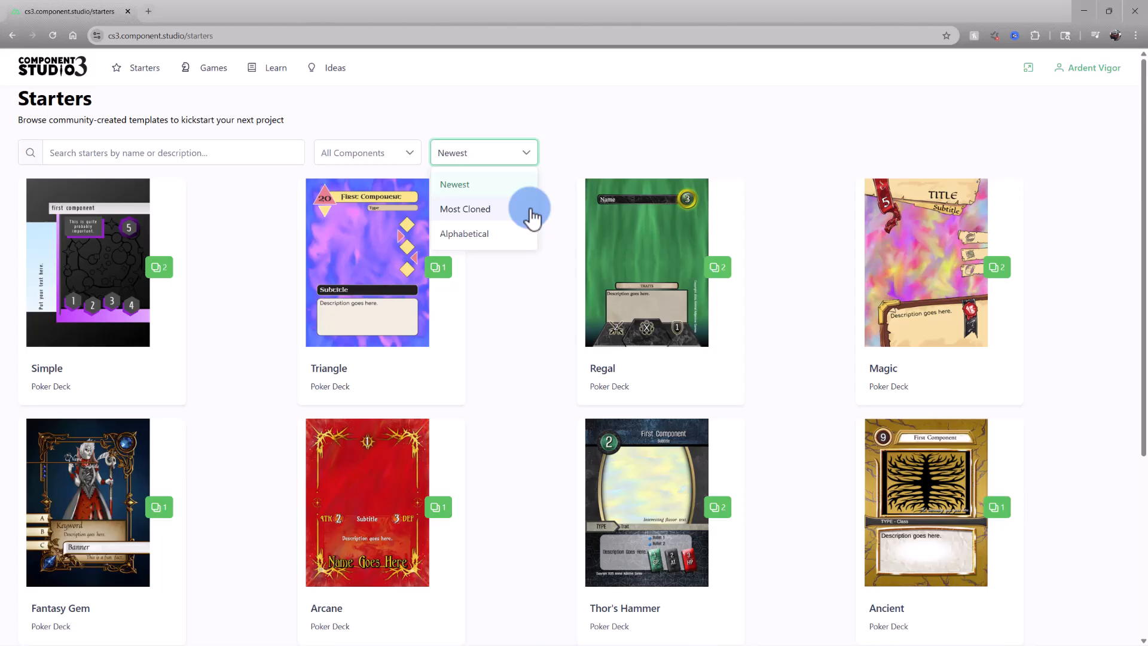
left_click(550, 205)
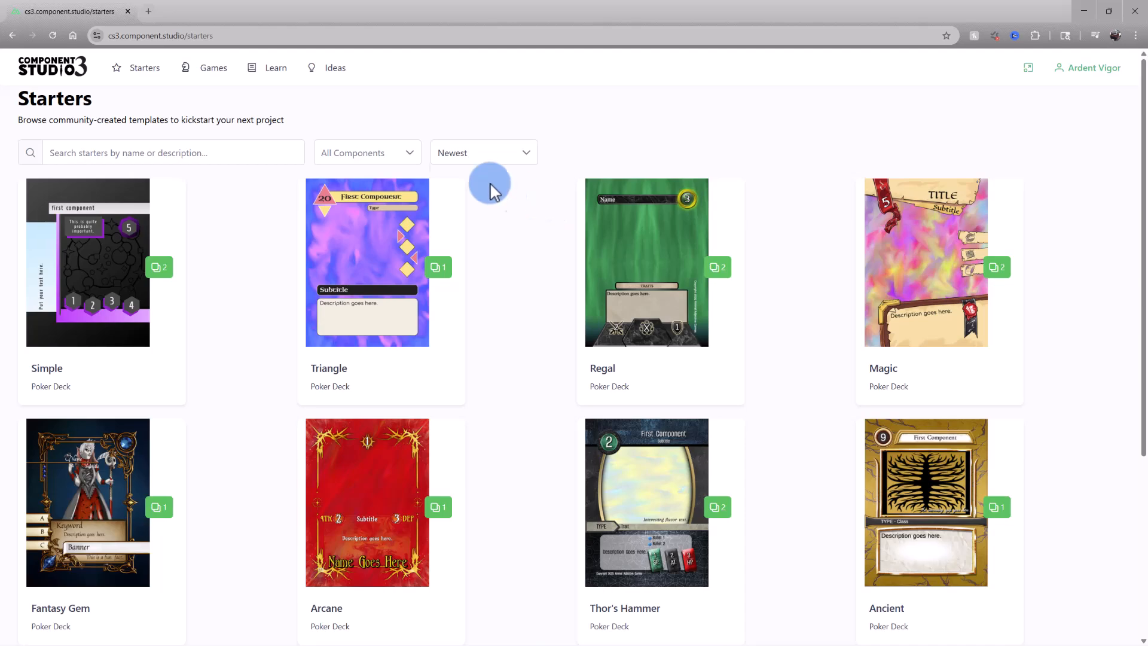
Filter the Games Library by the Trick Taker collection, then clear the filter
left_click(222, 76)
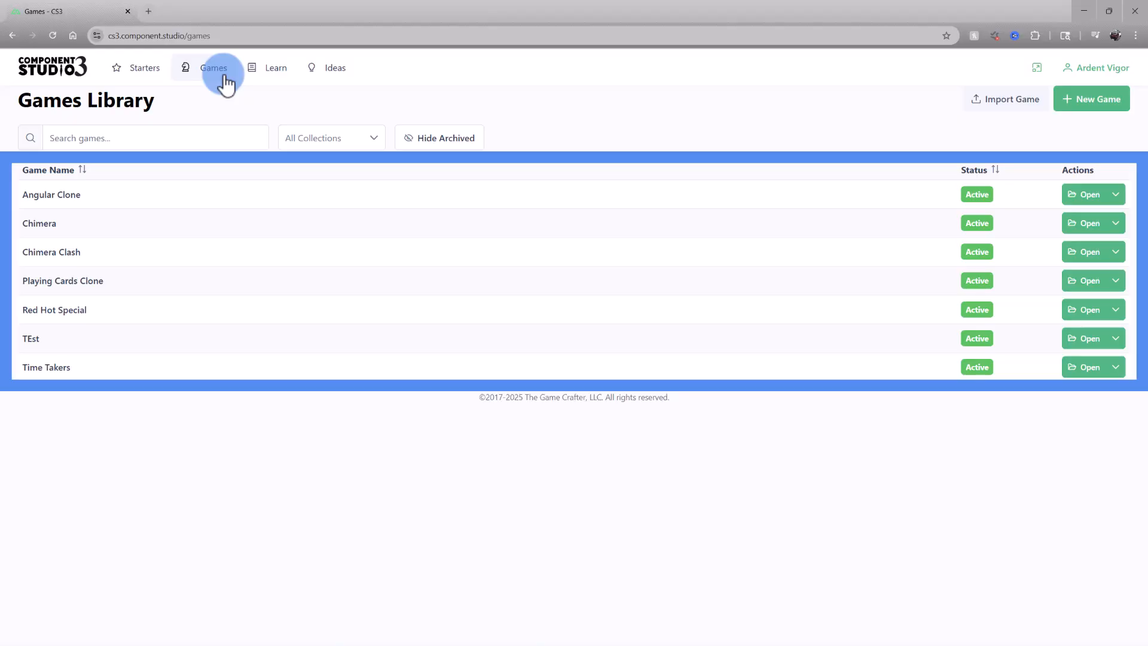
left_click(233, 141)
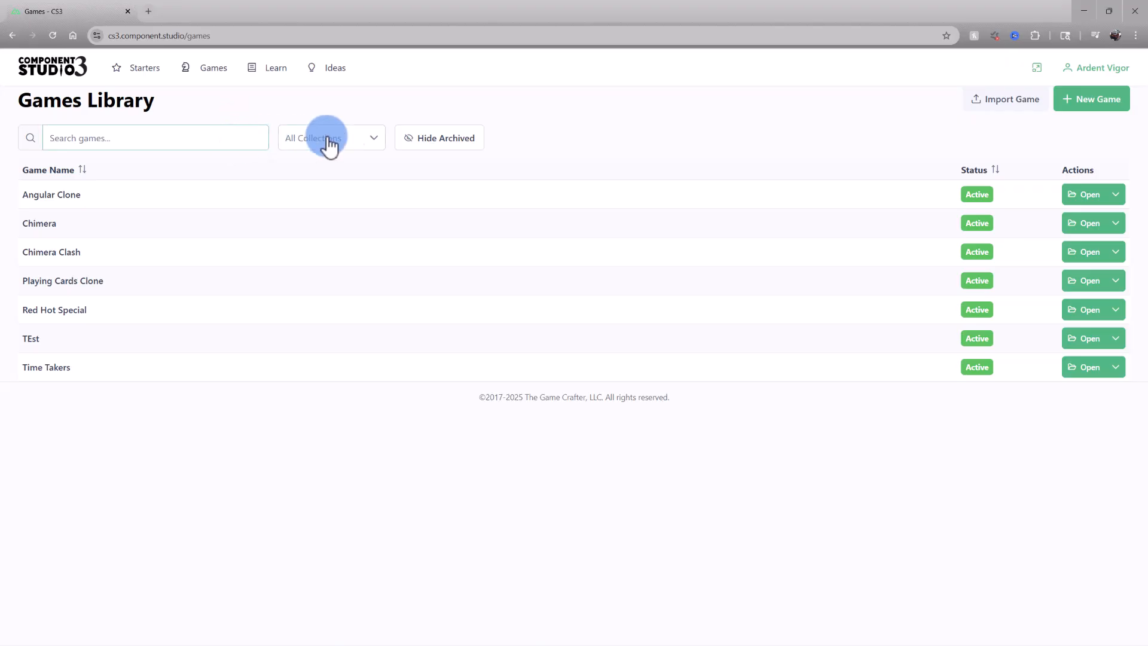
left_click(377, 140)
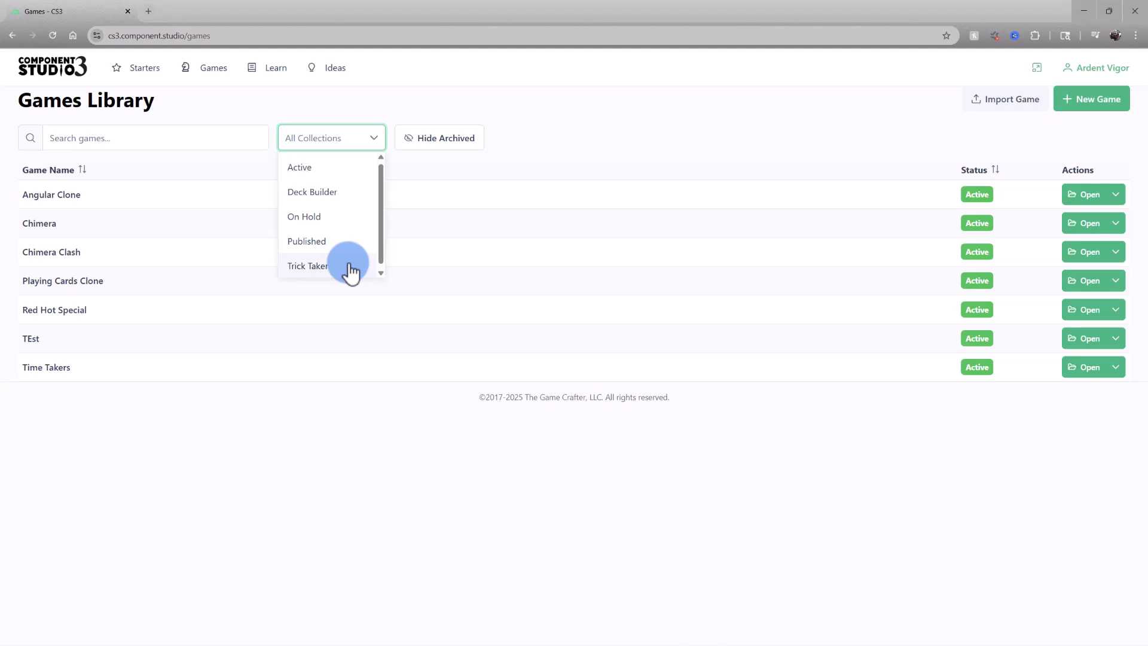
left_click(351, 268)
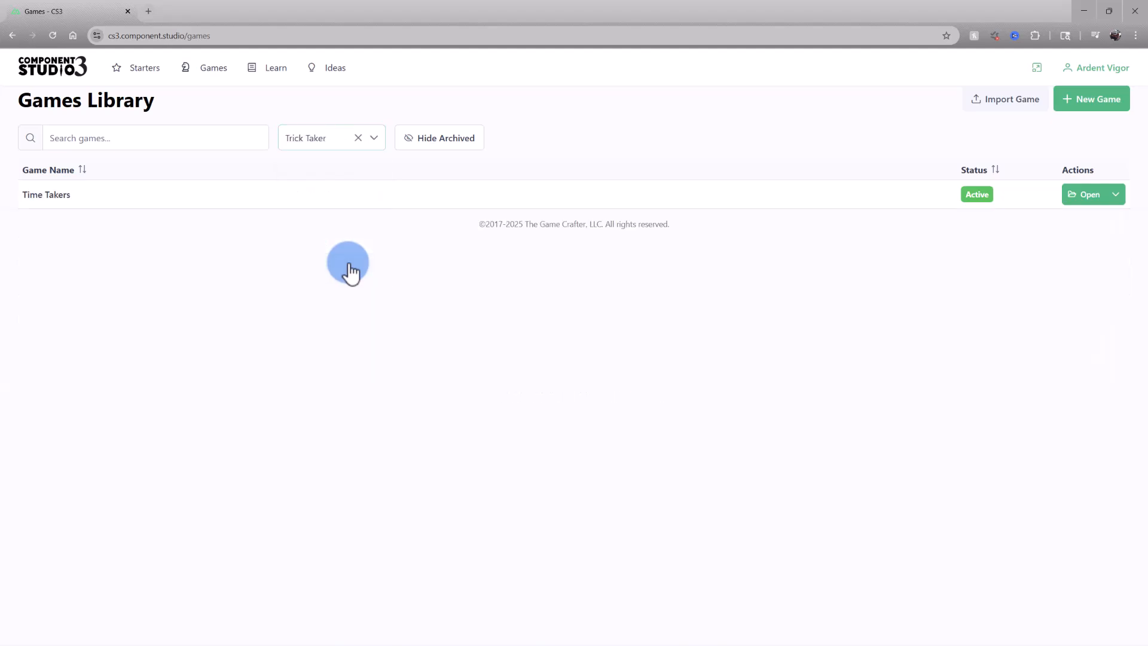
left_click(359, 138)
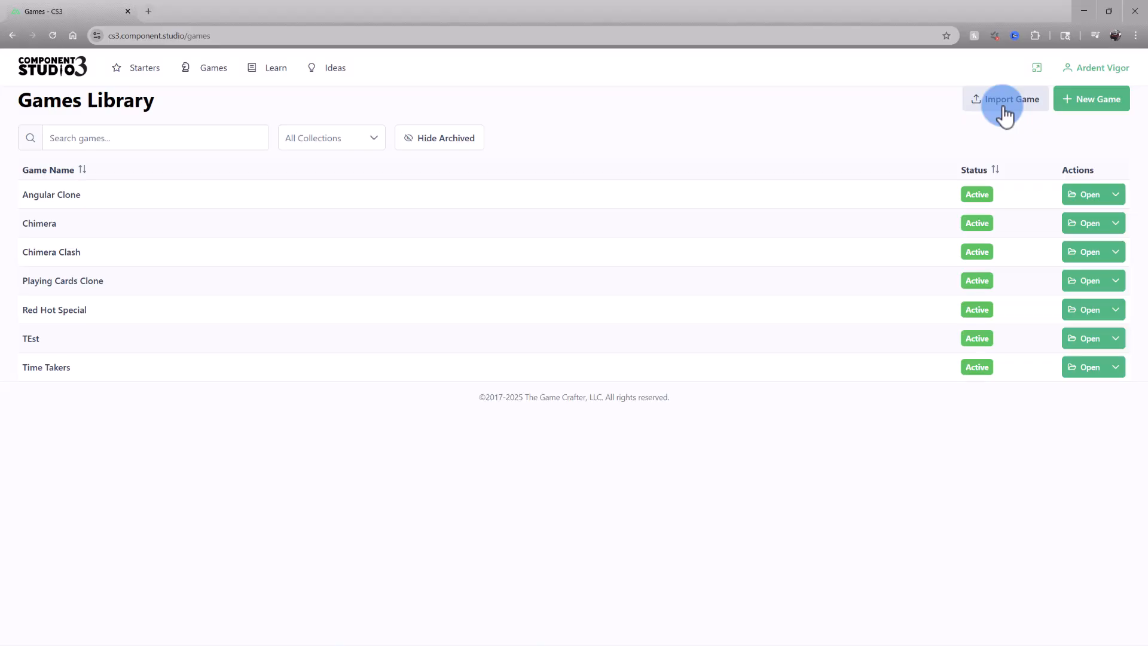
Create a new game named Tutorial Game
left_click(1084, 107)
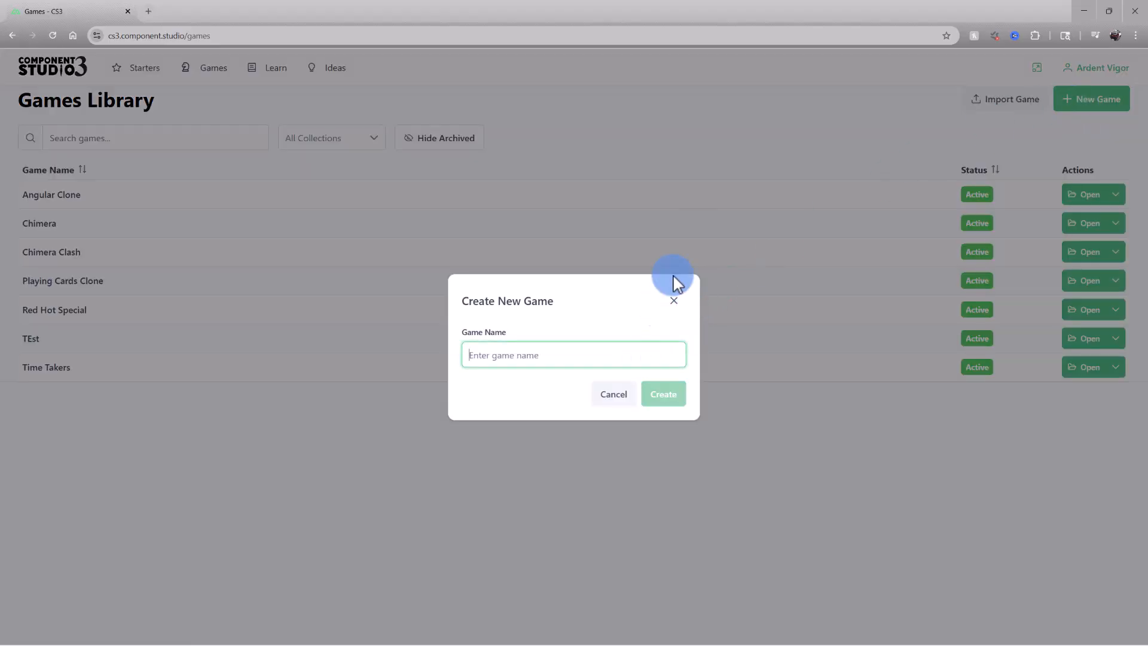
type("Tu")
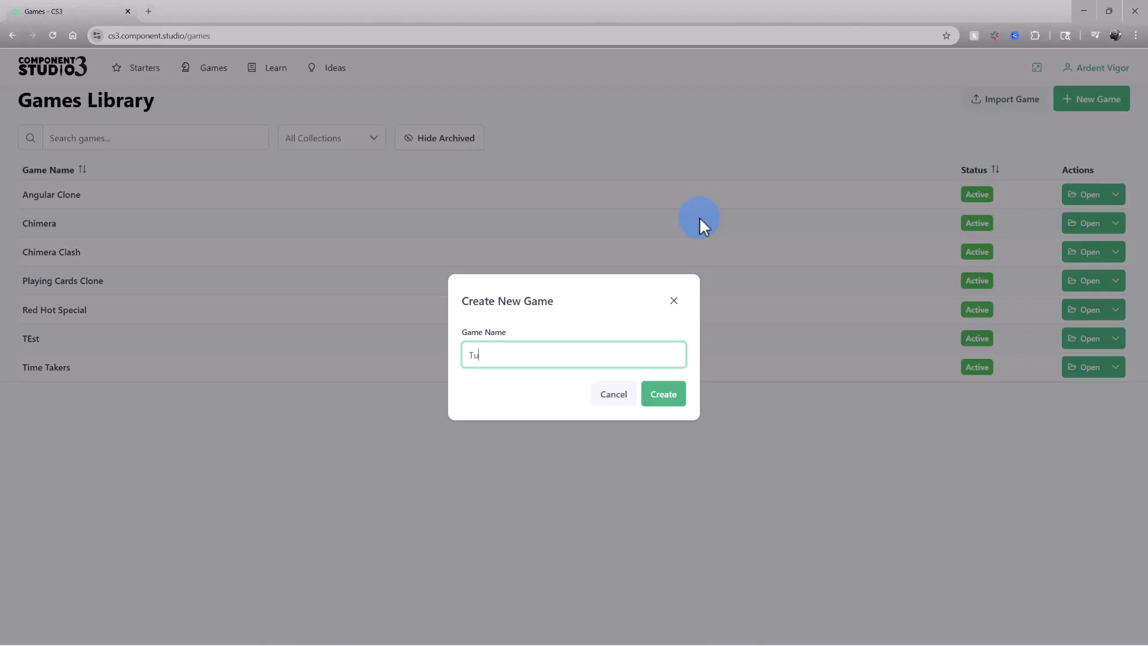
type("torial Game")
left_click(678, 396)
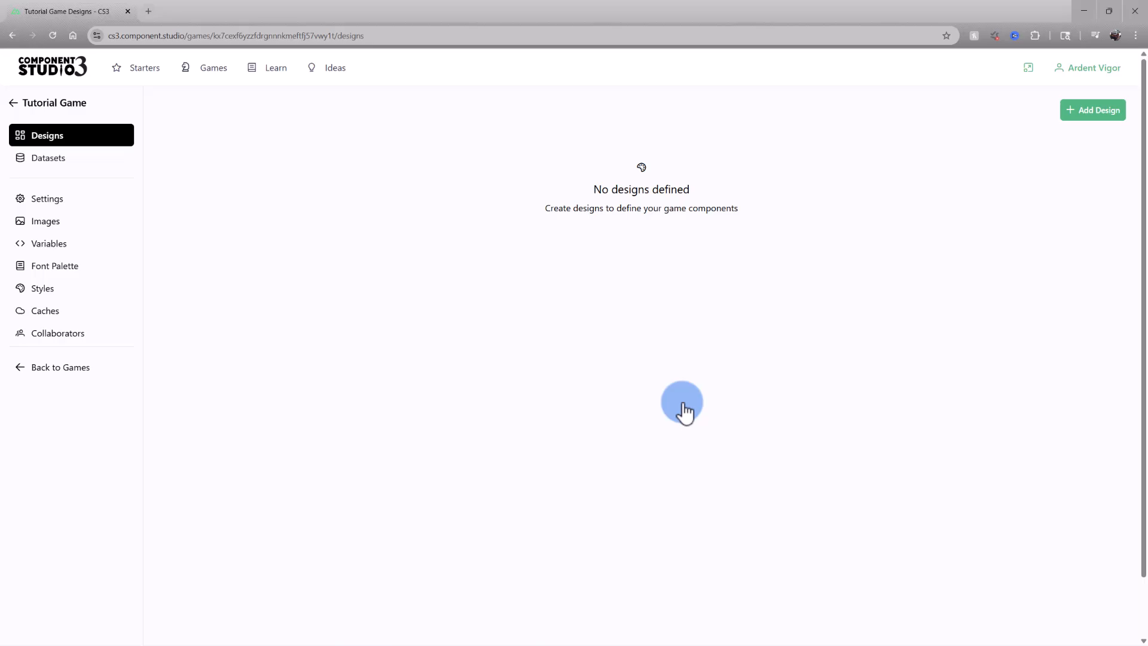
Return to the Games Library and view the action options for Playing Cards Clone
left_click(220, 76)
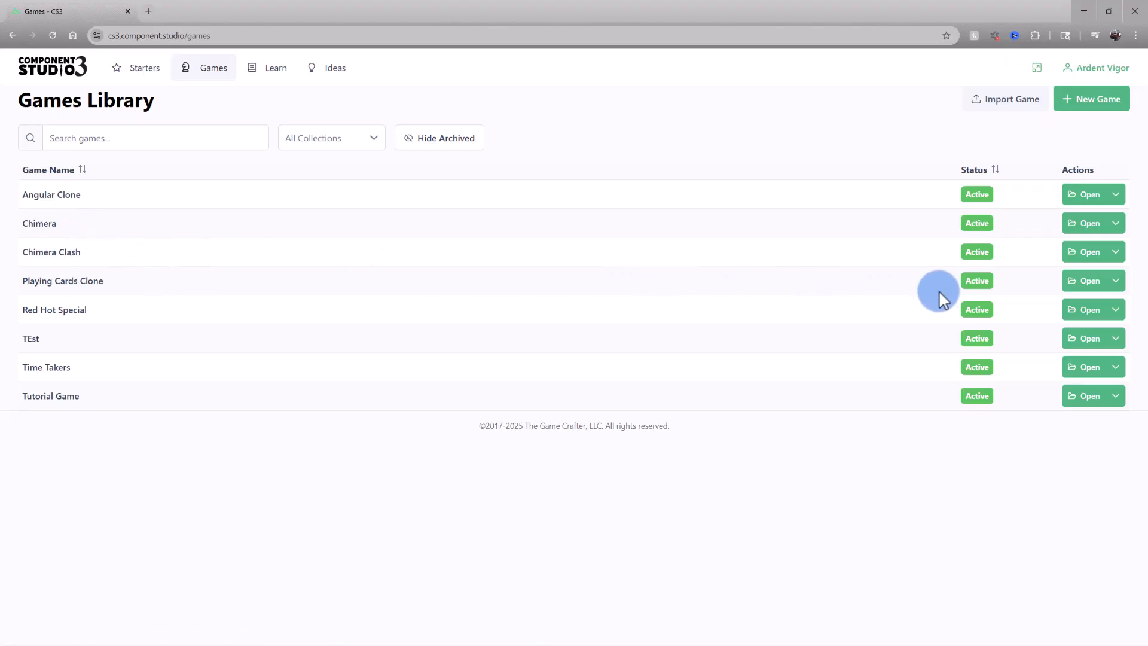
mouse_move(977, 286)
left_mouse_down()
mouse_move(964, 277)
mouse_move(991, 280)
left_mouse_up()
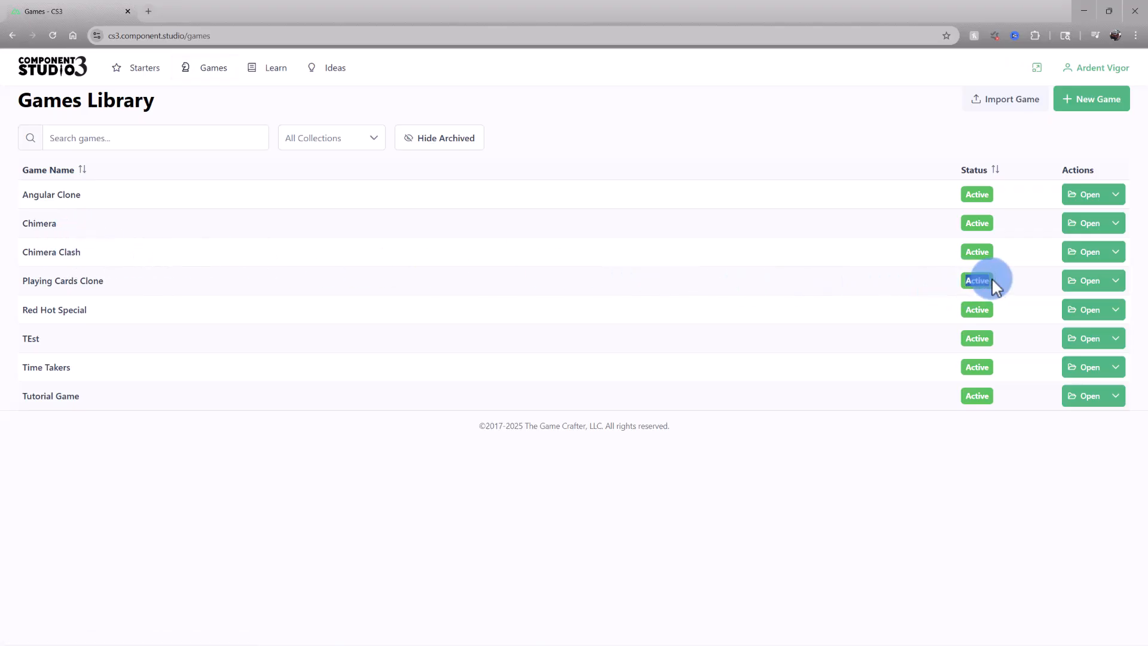
left_click(1116, 281)
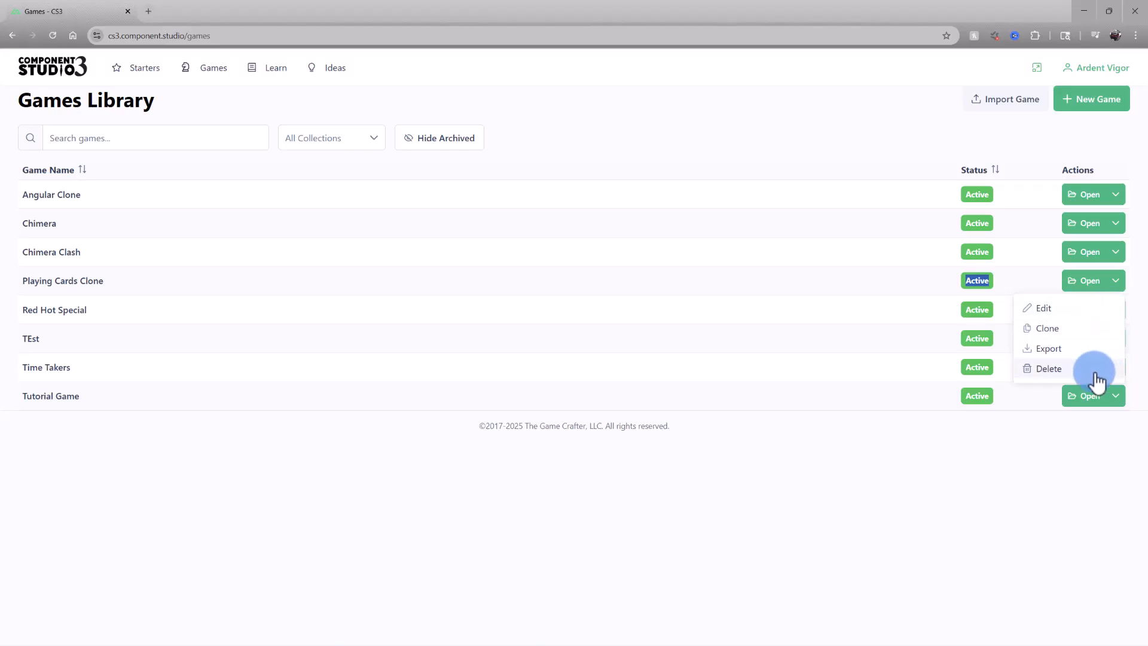
Open the Chimera Clash game and view the action options for the Arcana Cards design
left_click(61, 253)
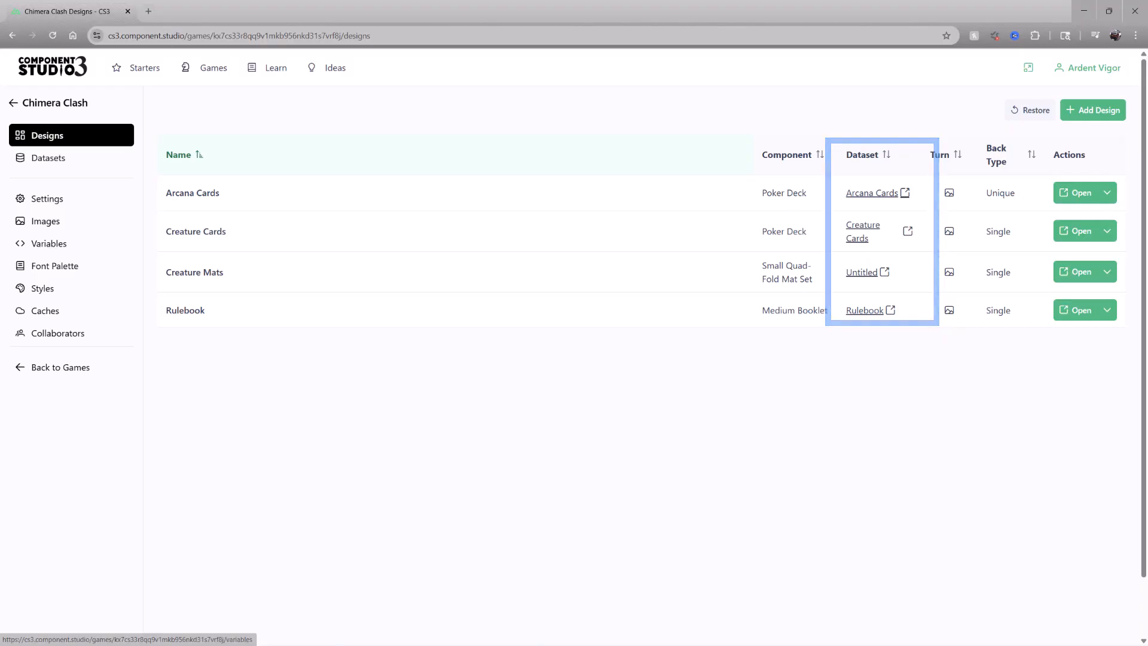
left_click(120, 139)
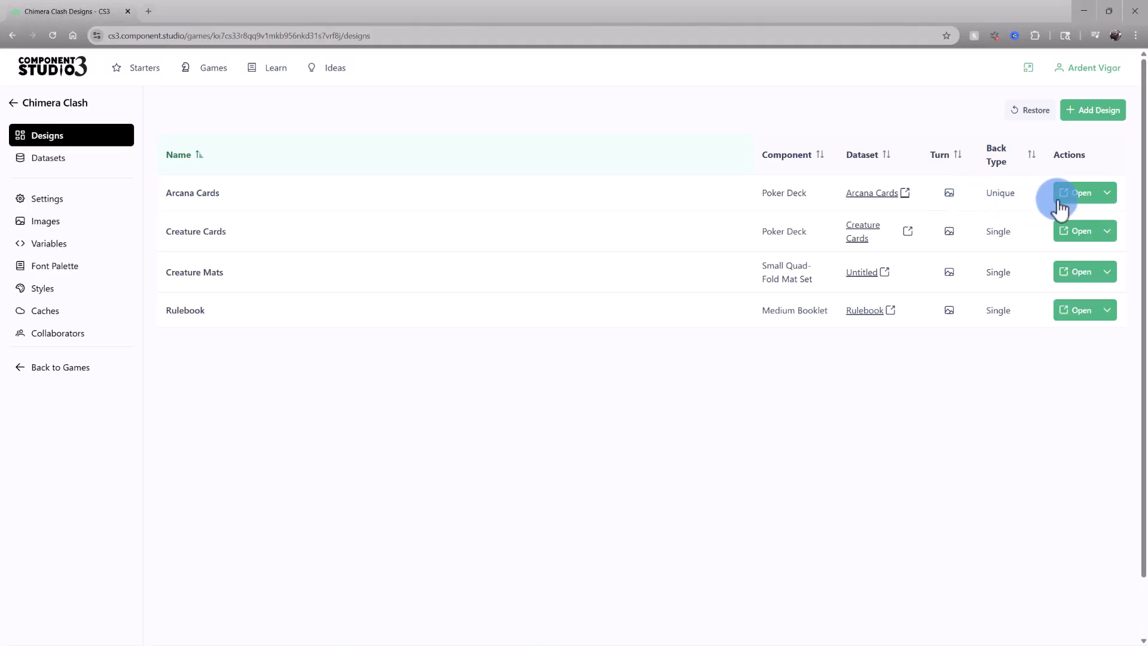
left_click(1107, 192)
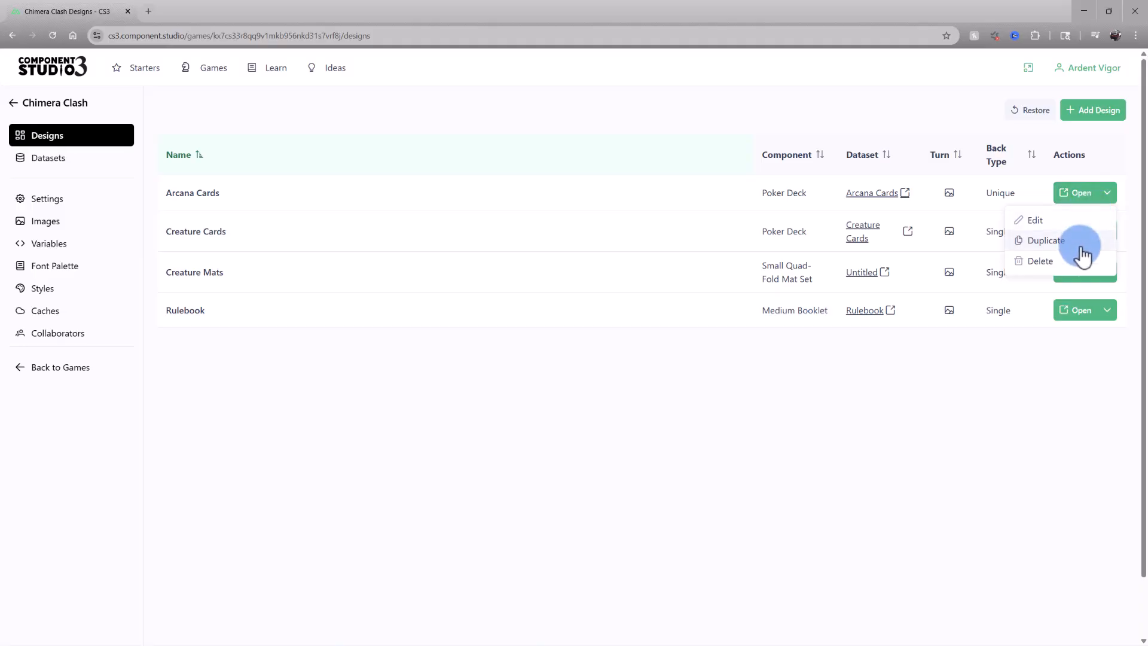
left_click(1113, 164)
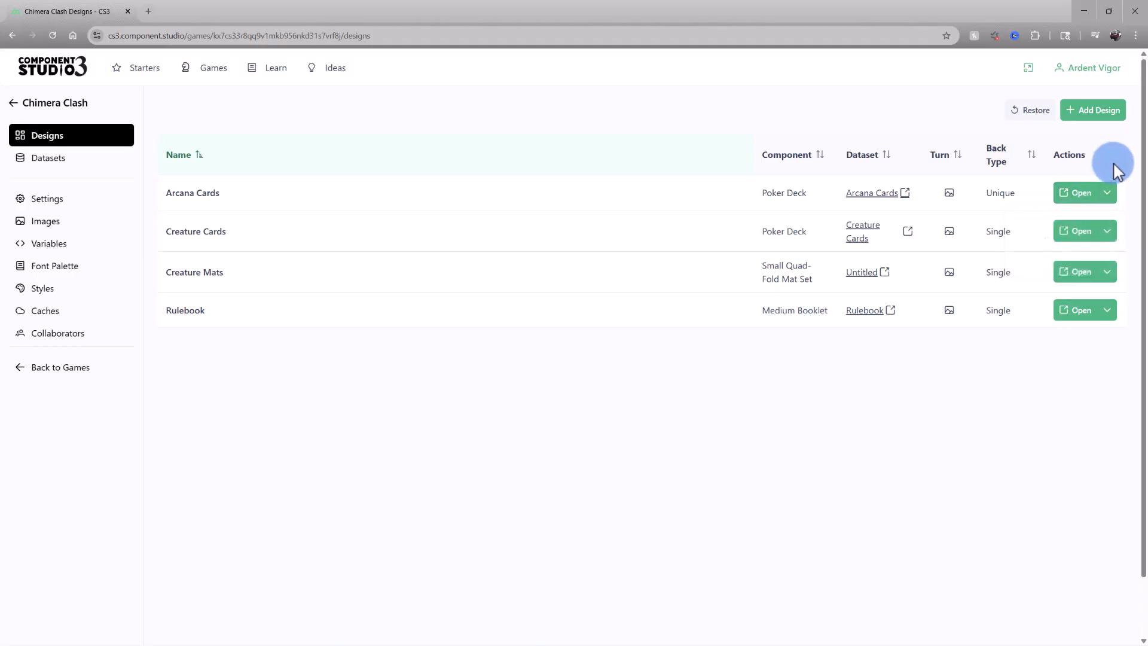
Review the Add Design dialog and the Restore Deleted Designs list, closing both without changes
left_click(1107, 112)
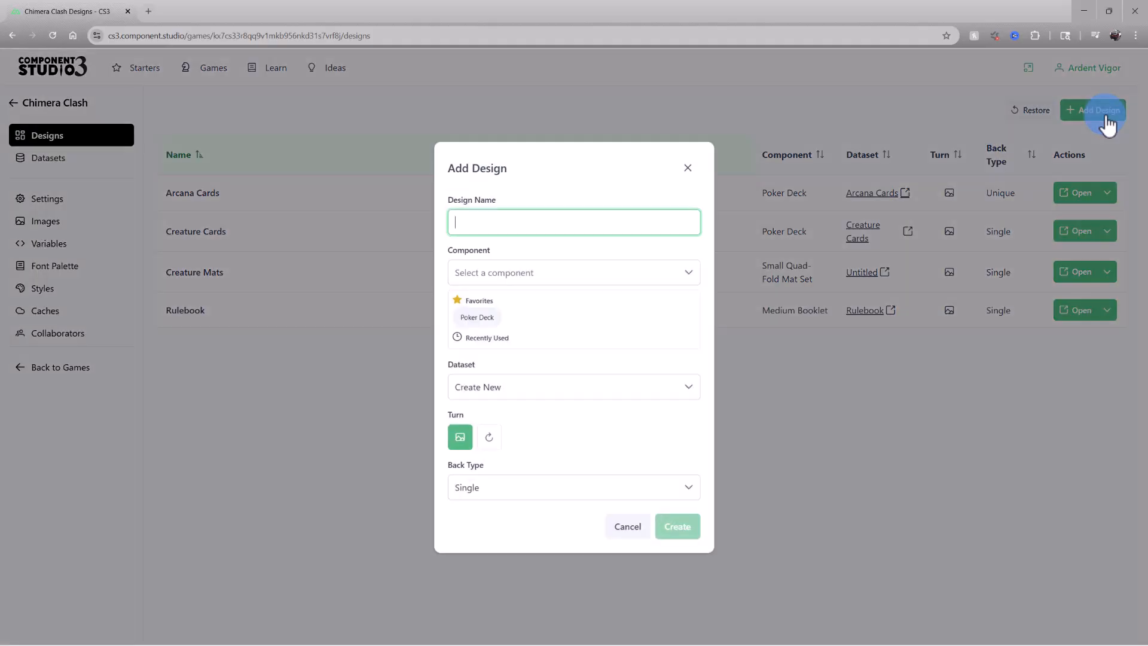
left_click(681, 395)
left_click(682, 400)
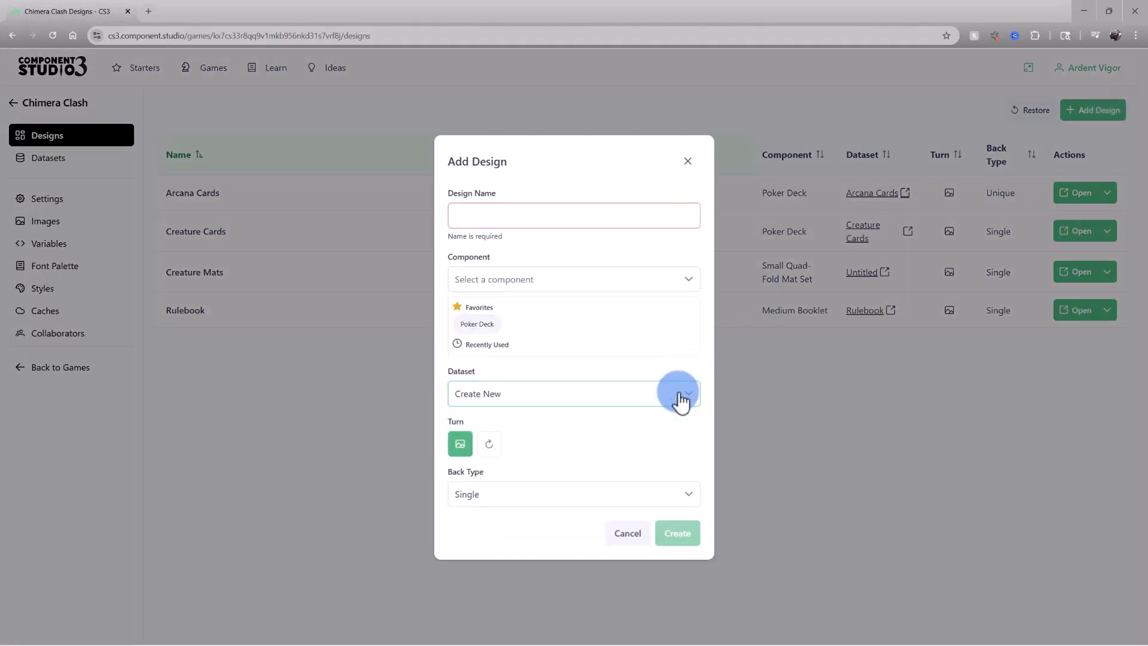
left_click(631, 534)
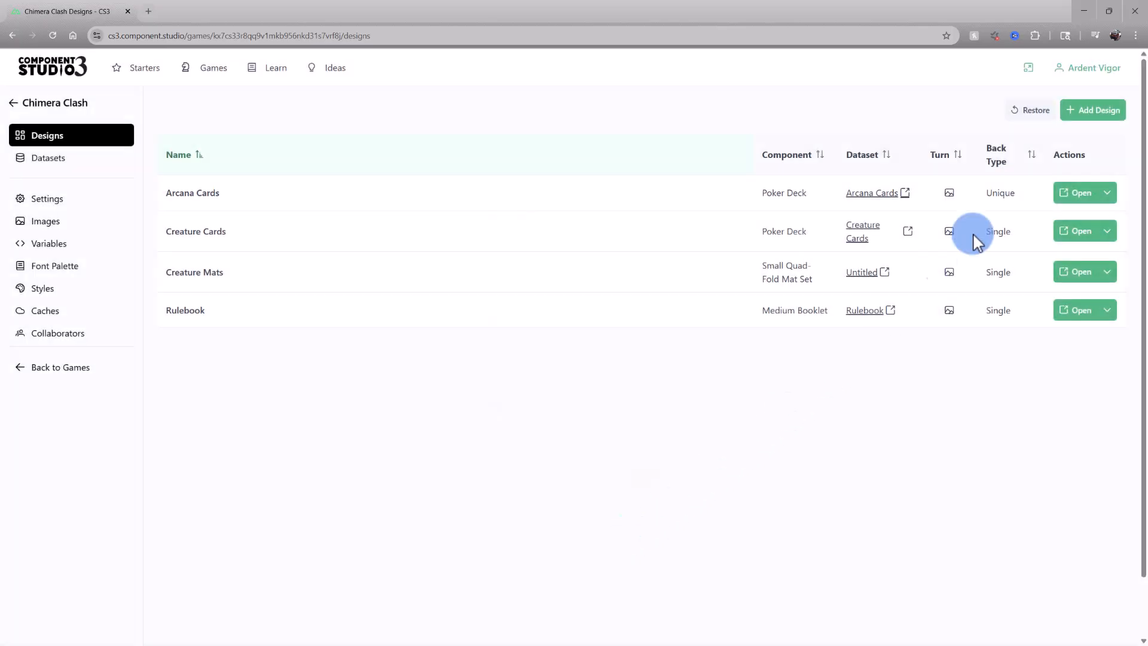
left_click(1049, 119)
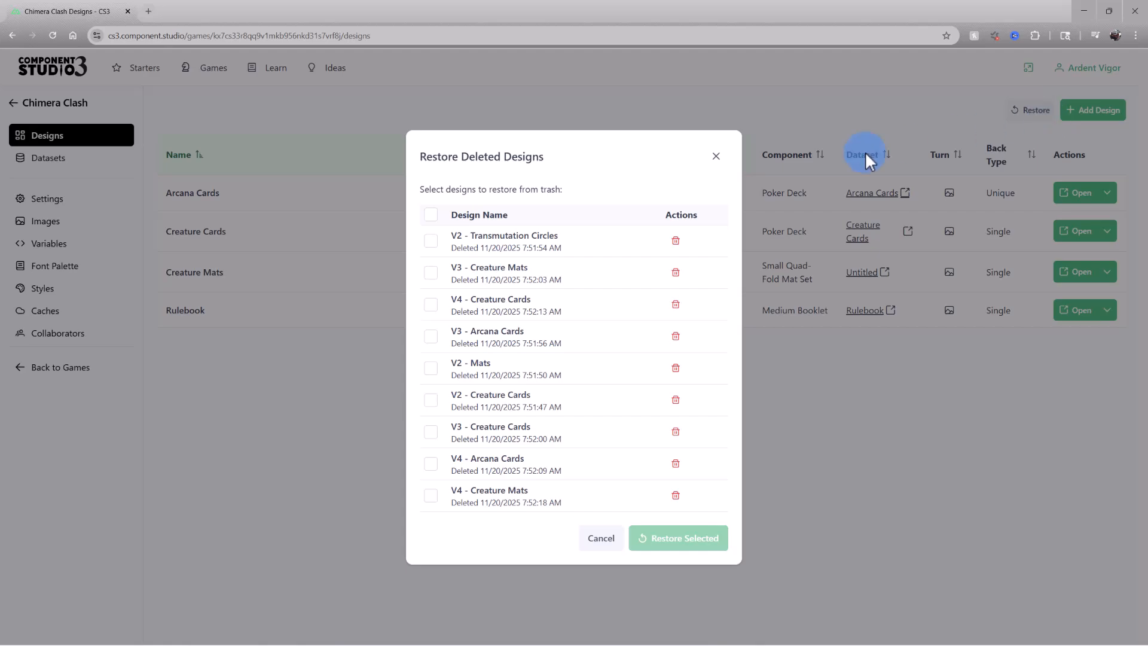
left_click(713, 165)
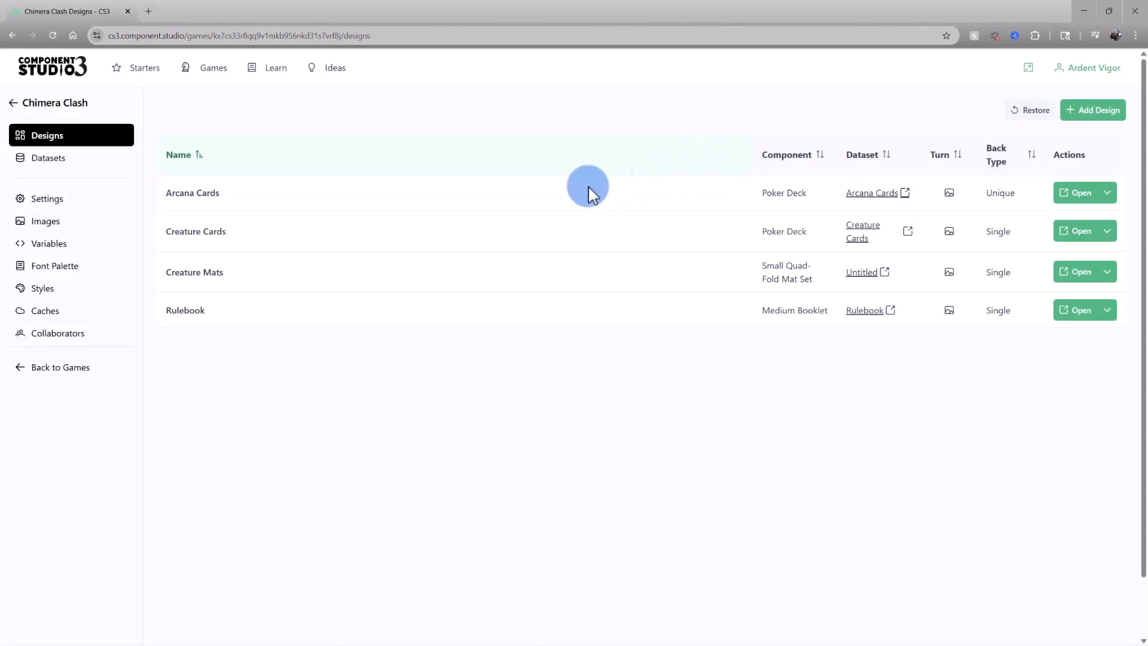
Open the Creature Cards design, browse to the Banshee and Basilisk cards, and view the card back
left_click(219, 235)
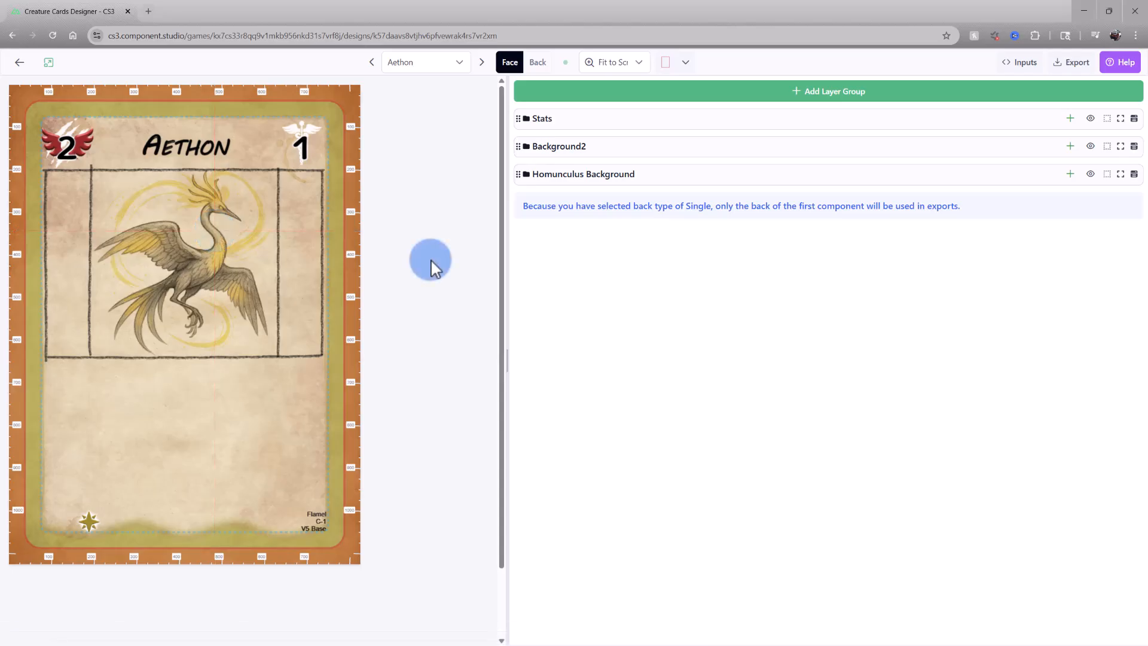
left_click(459, 64)
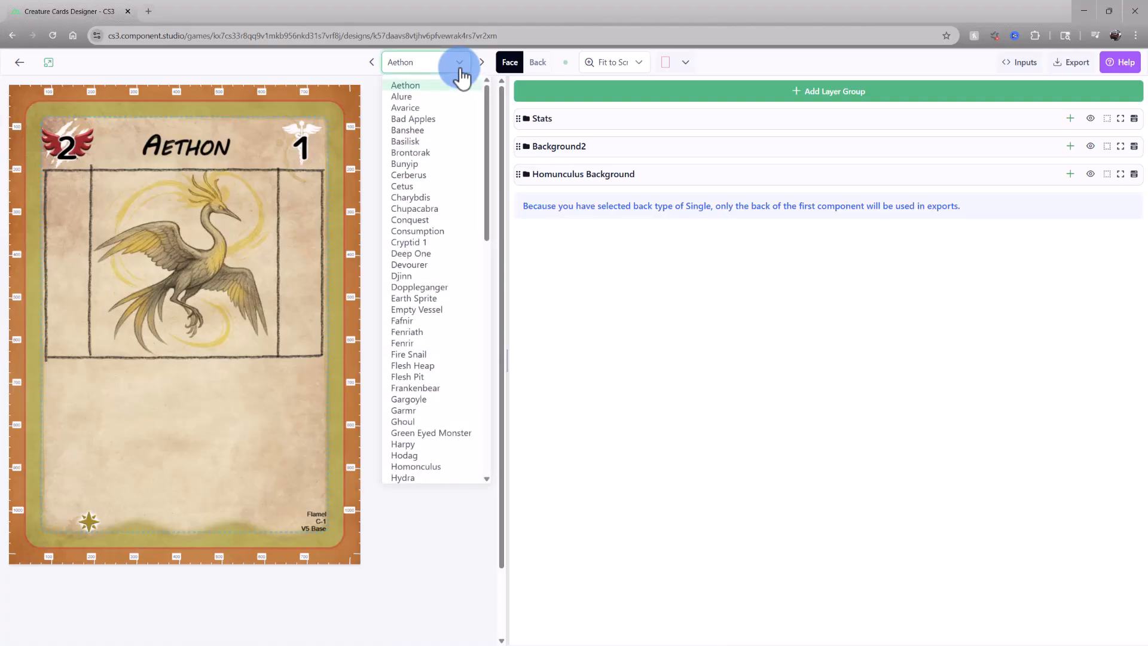
left_click(449, 132)
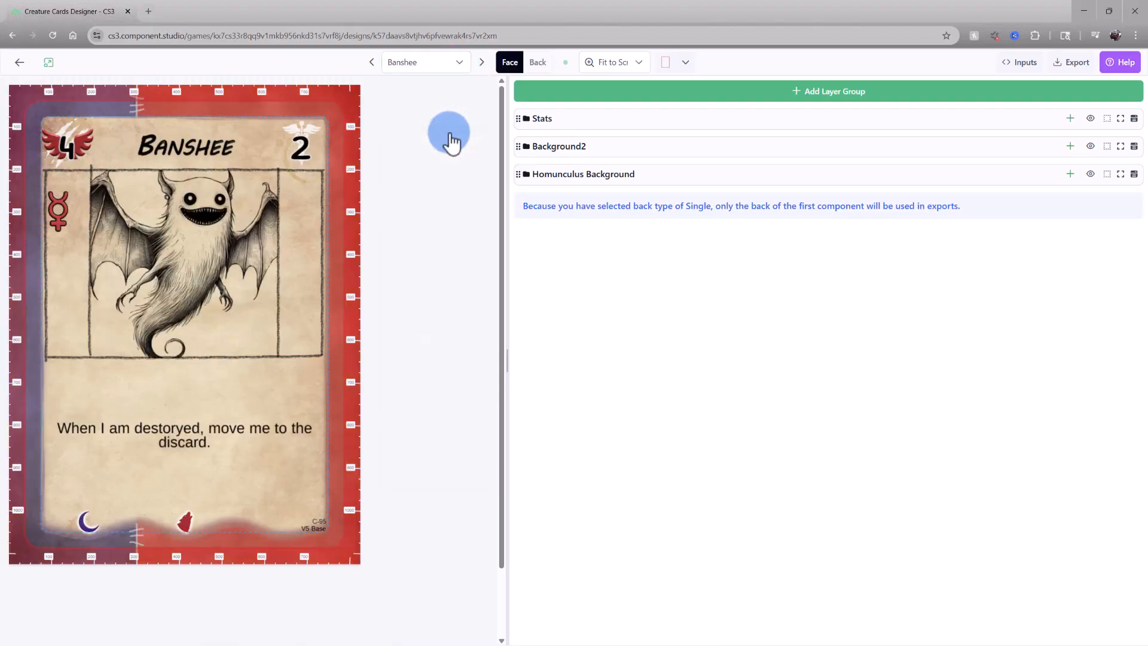
left_click(483, 70)
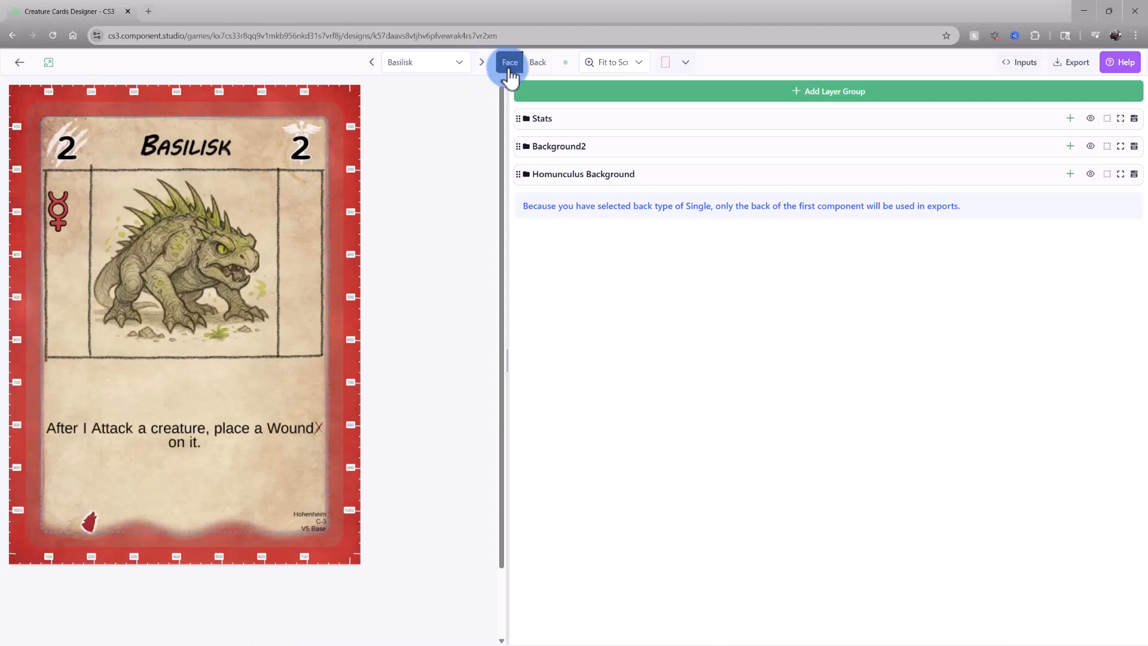
left_click(537, 66)
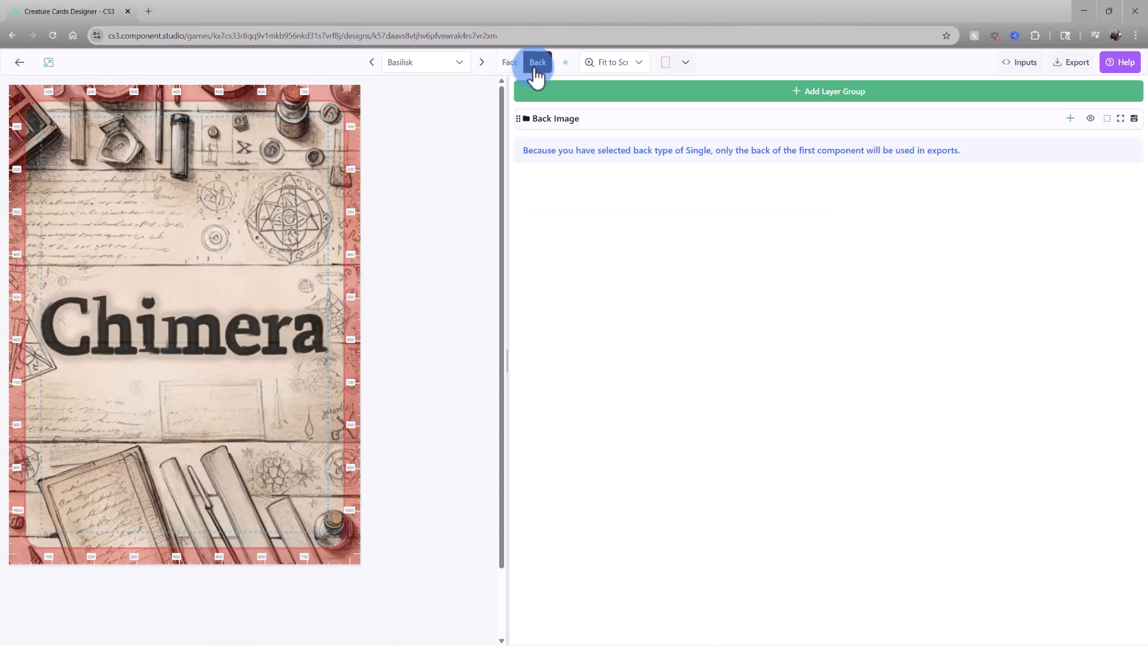
Switch back to the card face and change the preview zoom to Physical Size, then back to Fit to Screen
left_click(514, 65)
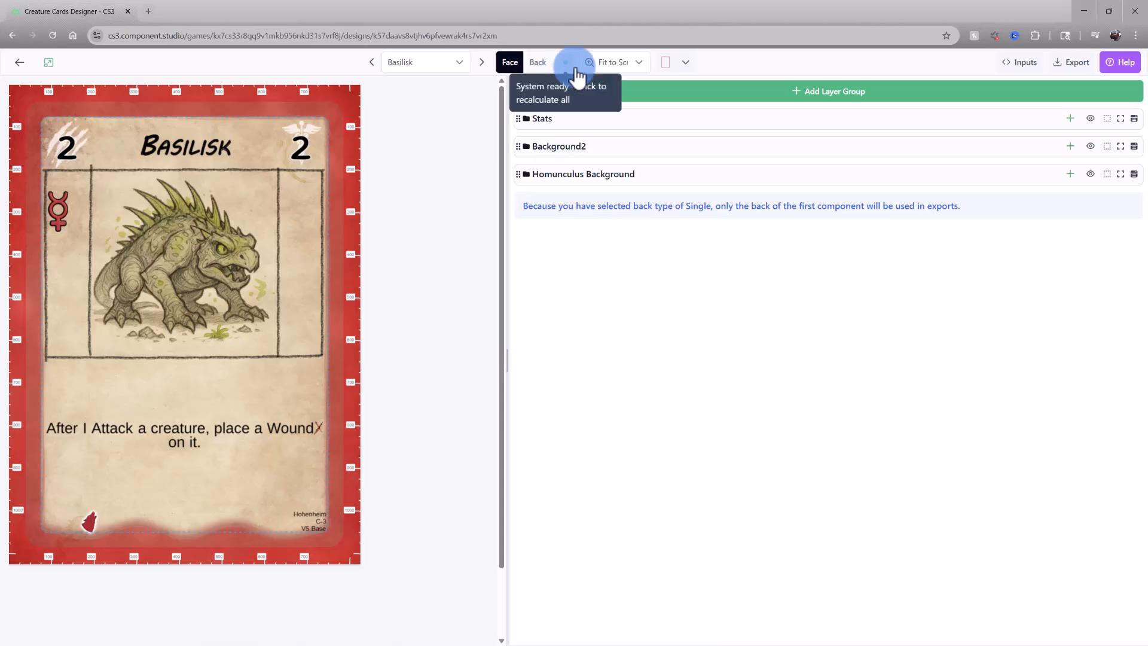
left_click(644, 71)
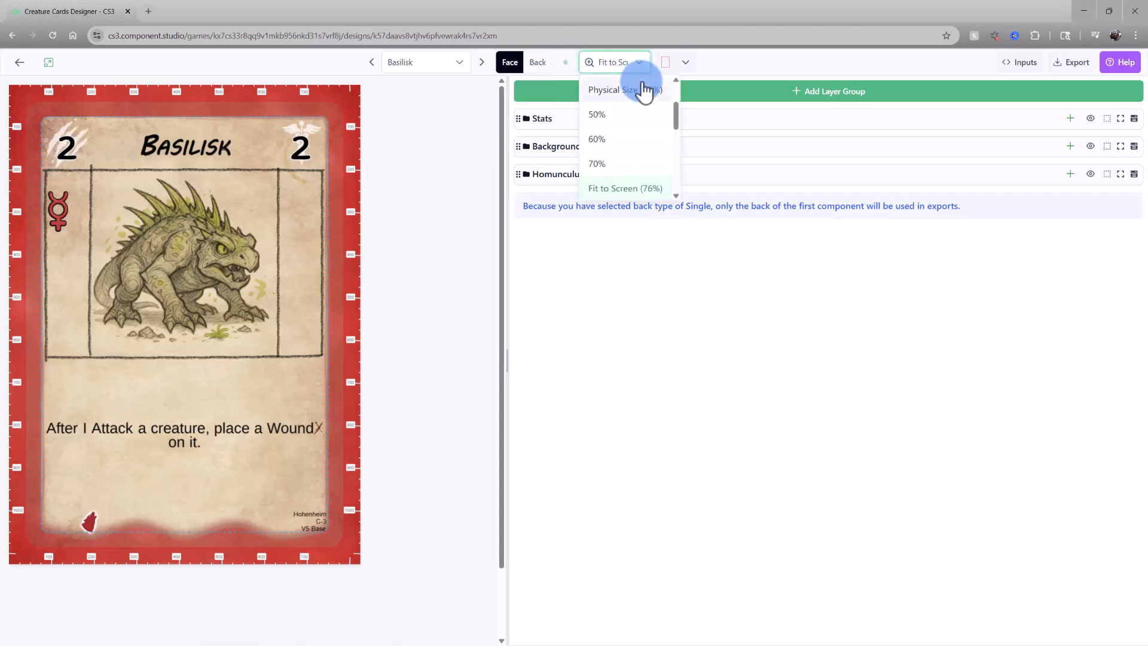
left_click(646, 89)
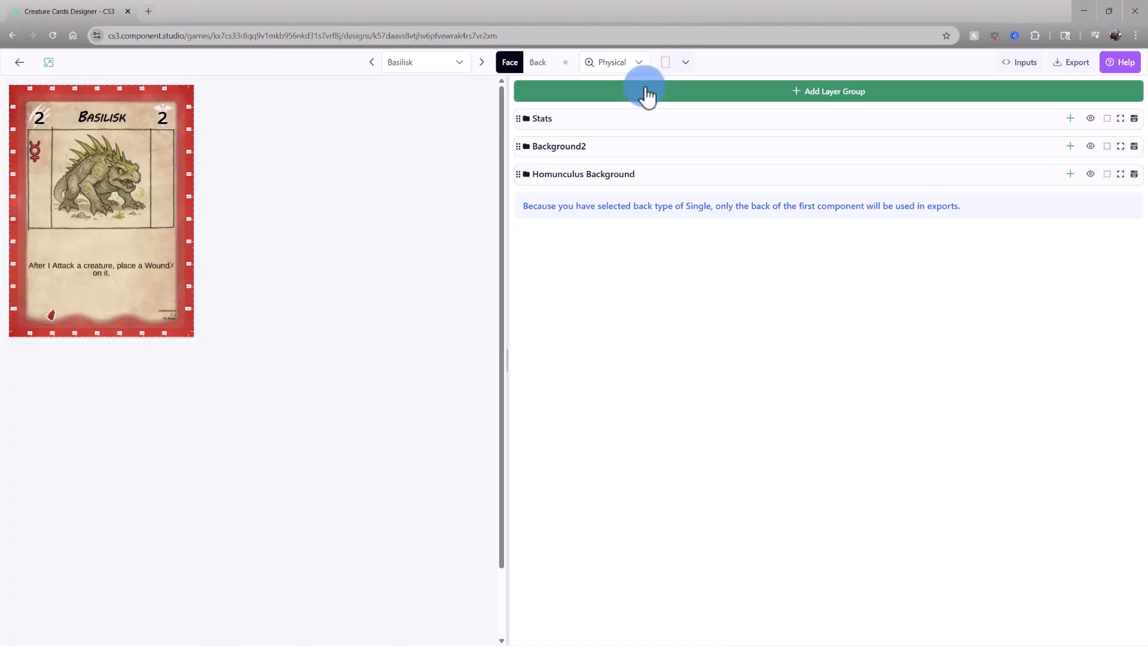
left_click(642, 71)
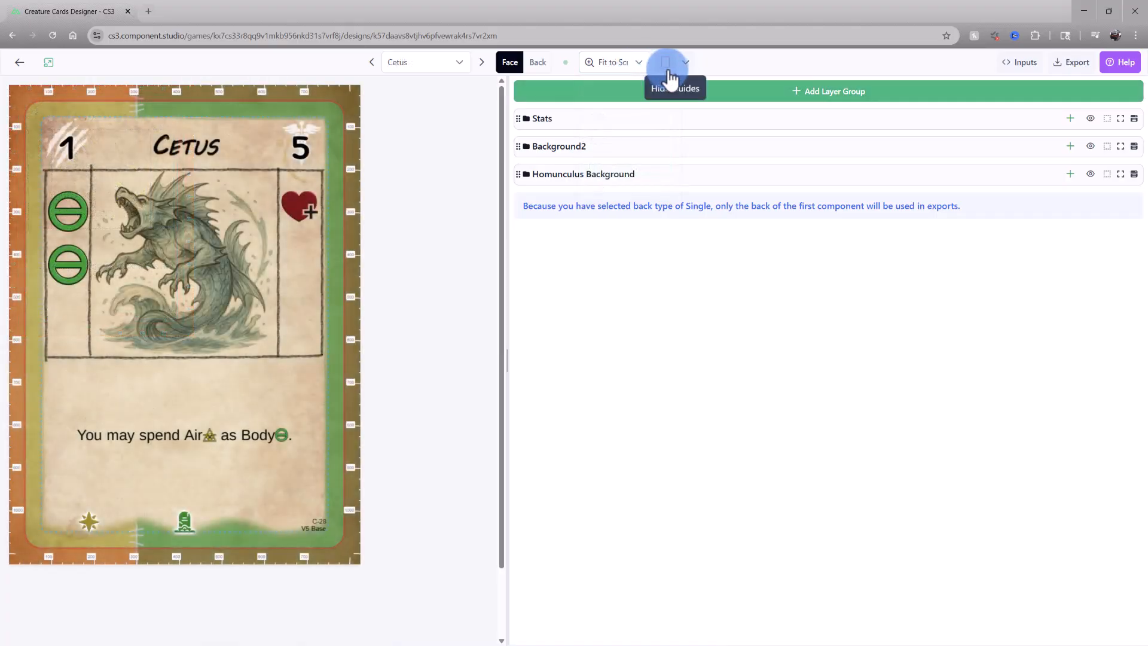
Toggle the card guides off and on, and choose the TGC Print Simulation view filter
left_click(669, 73)
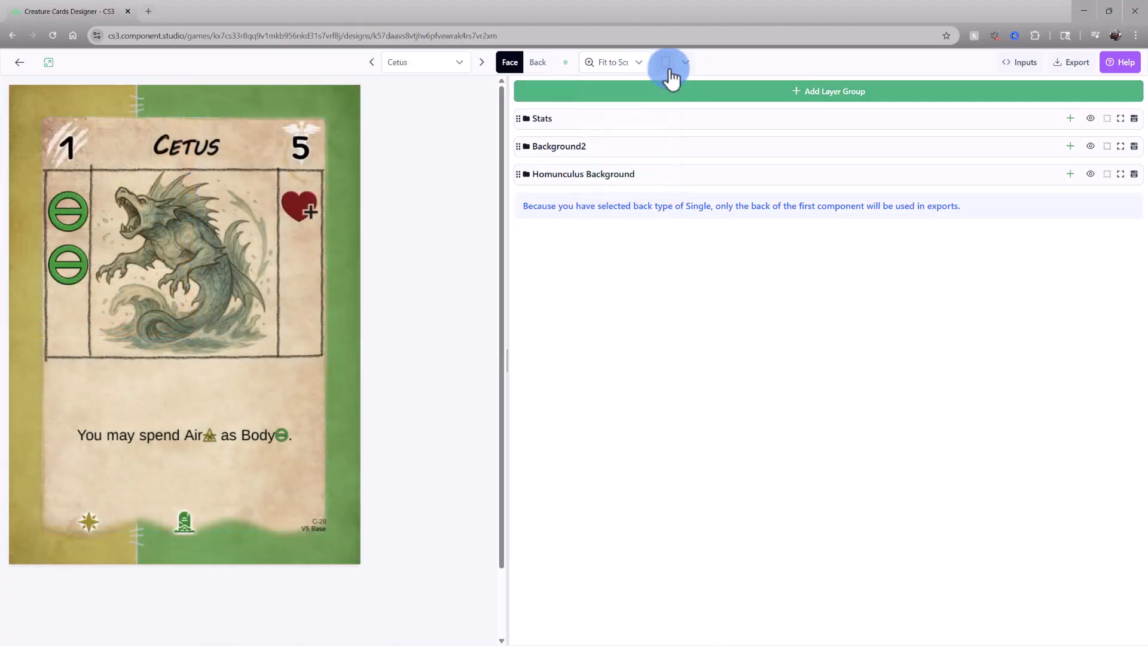
left_click(670, 72)
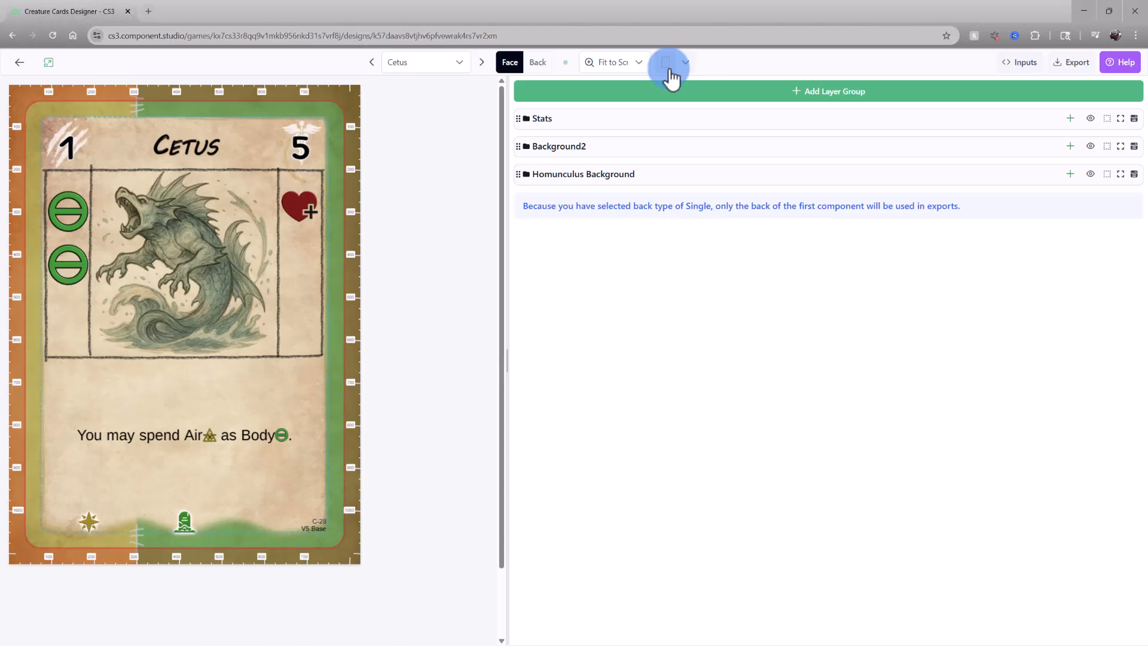
left_click(686, 64)
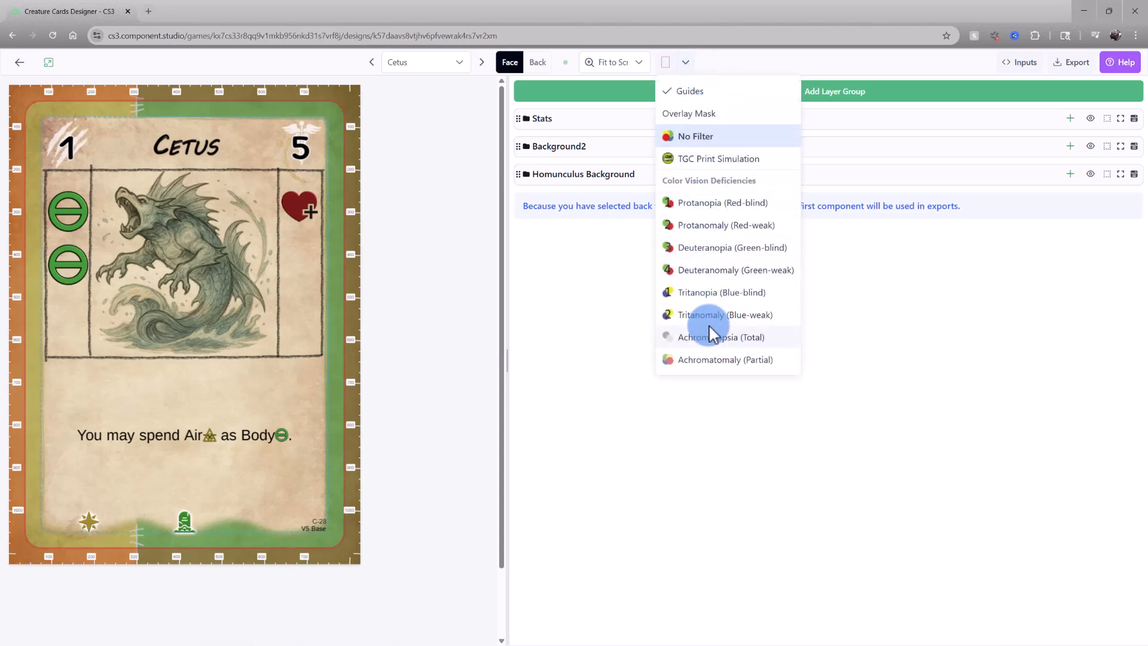
left_click(769, 159)
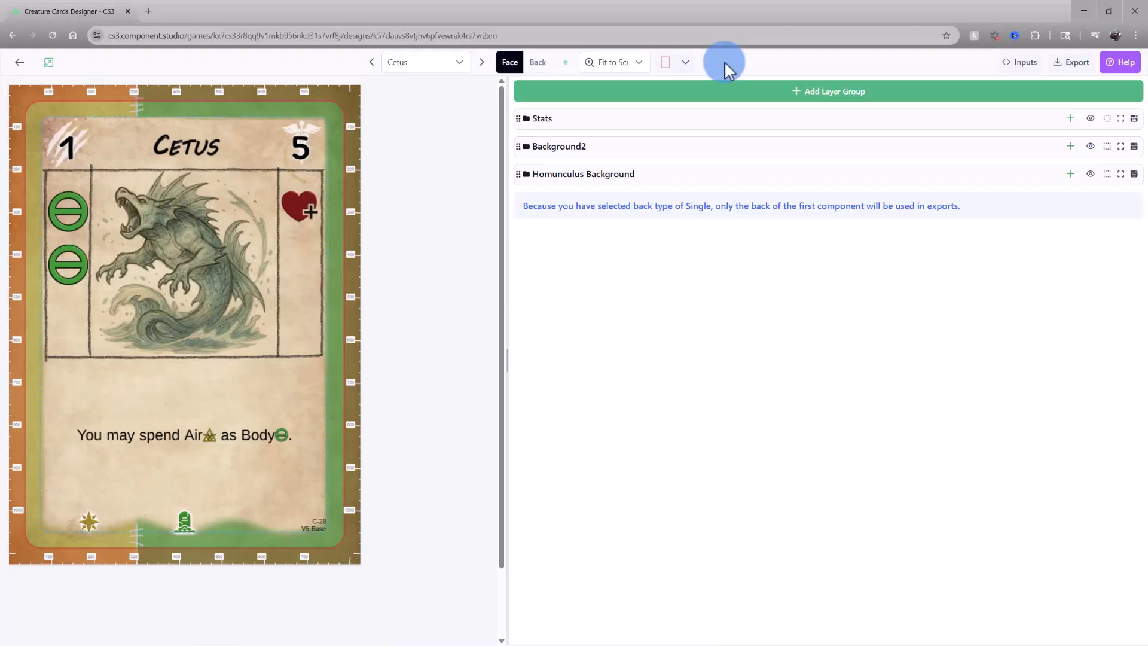
Open the Edit Row dialog for the Cetus card, close it, and review the Inputs options again
left_click(1032, 66)
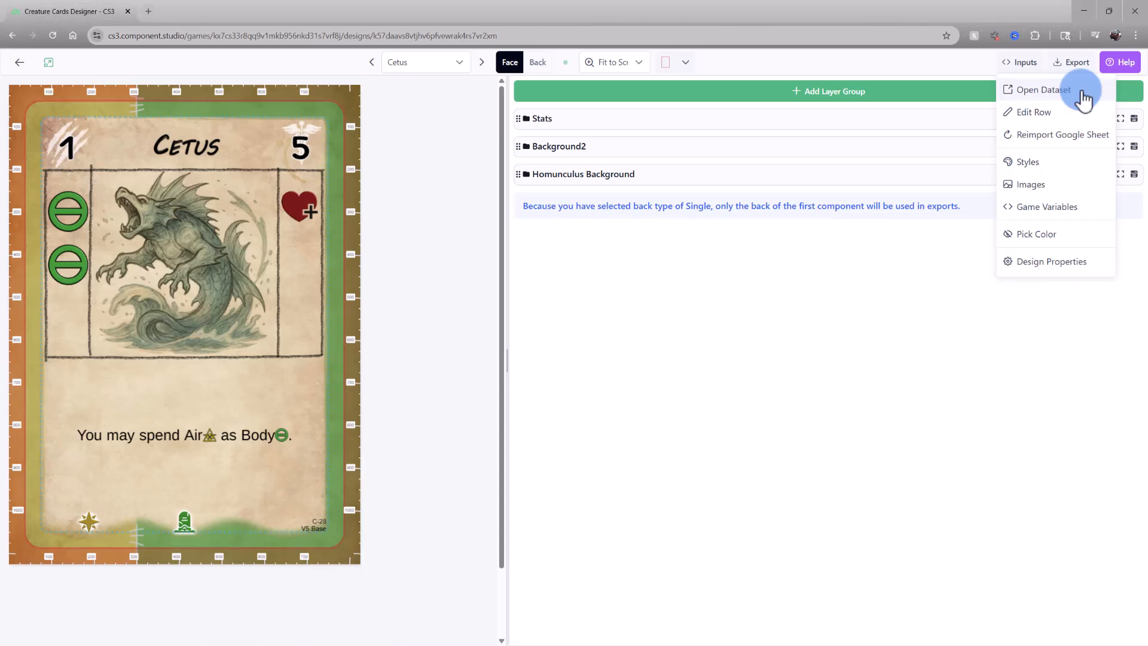
left_click(1068, 113)
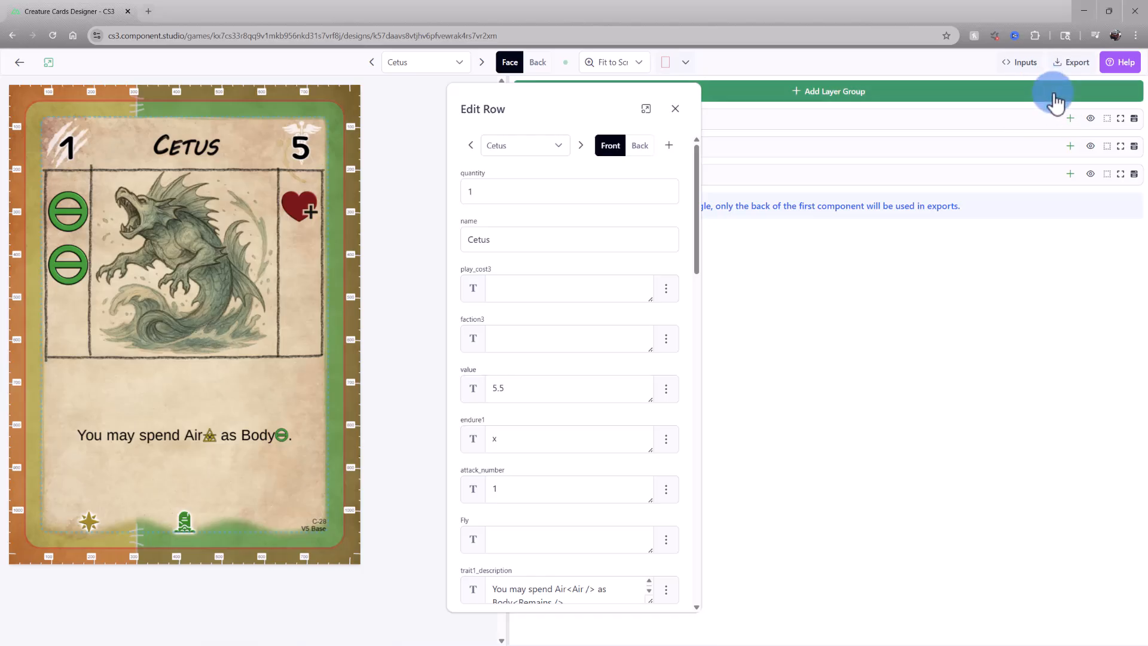
left_click(676, 109)
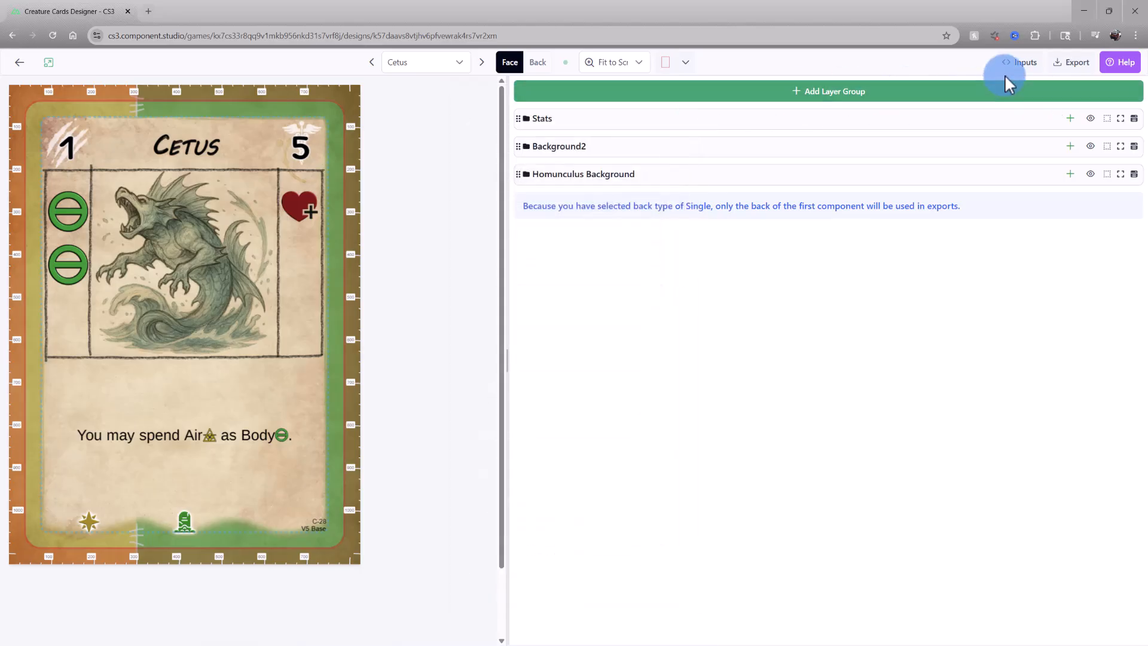
left_click(1032, 75)
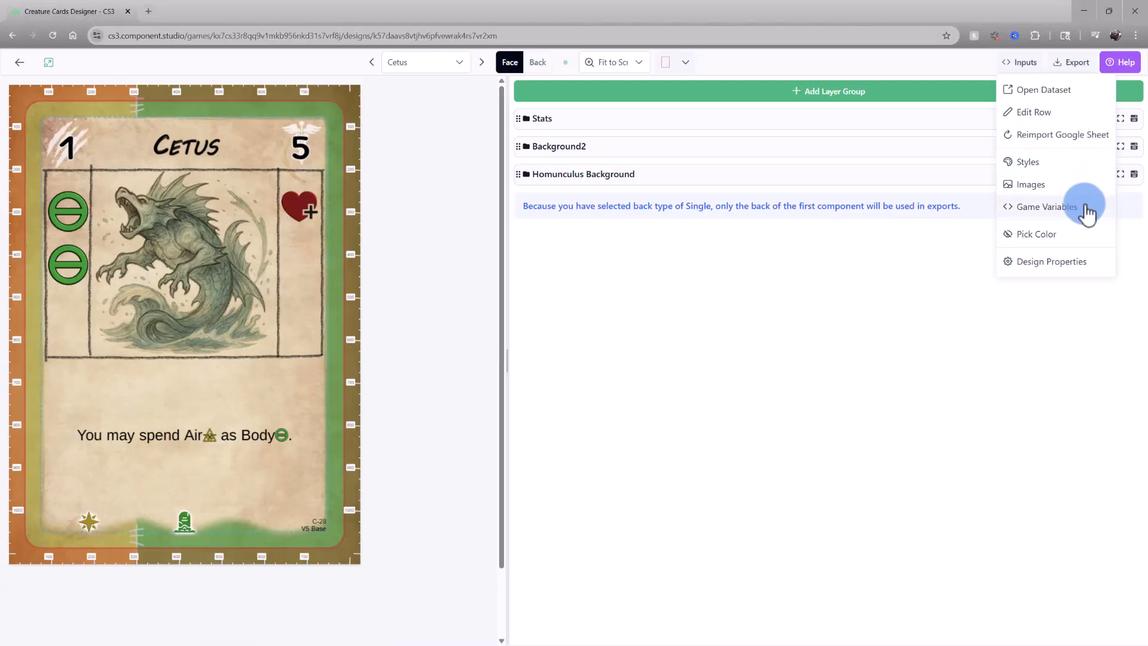
left_click(1086, 296)
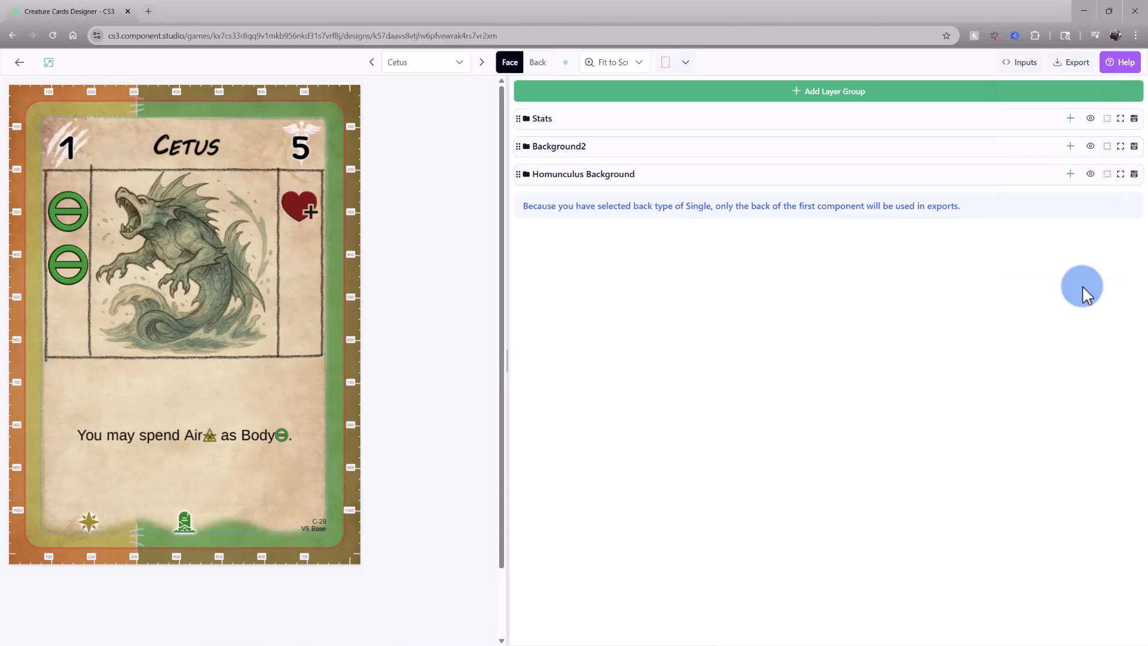
Open Bulk Export, scroll through the components and expand the Tabletop Simulator settings, then cancel
left_click(1085, 70)
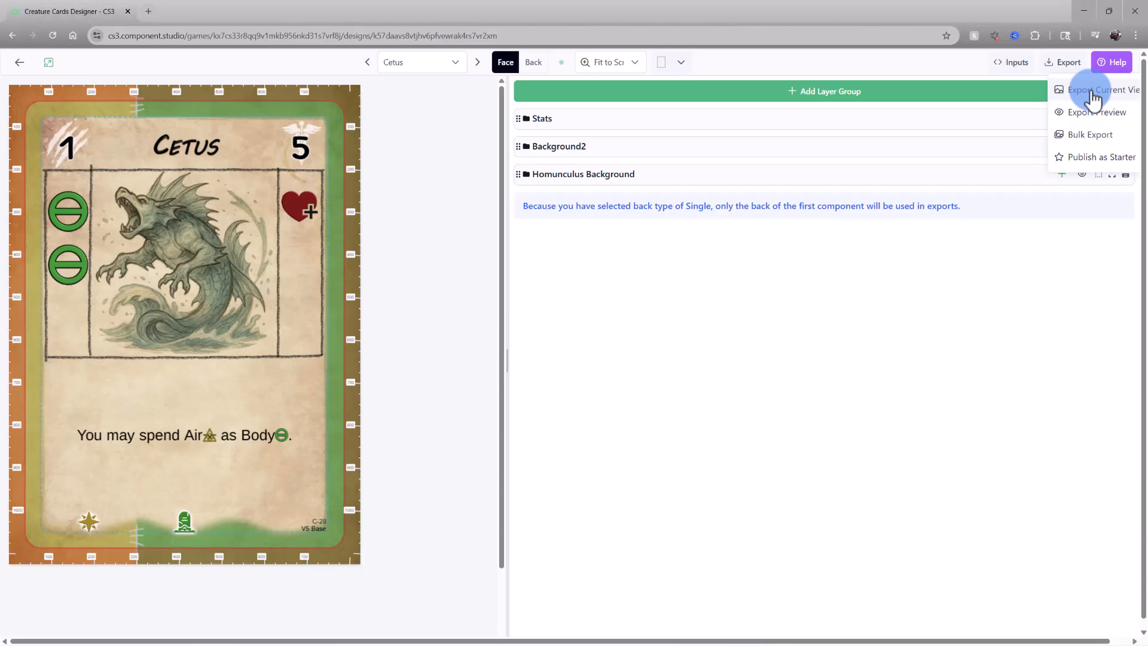
left_click(1117, 146)
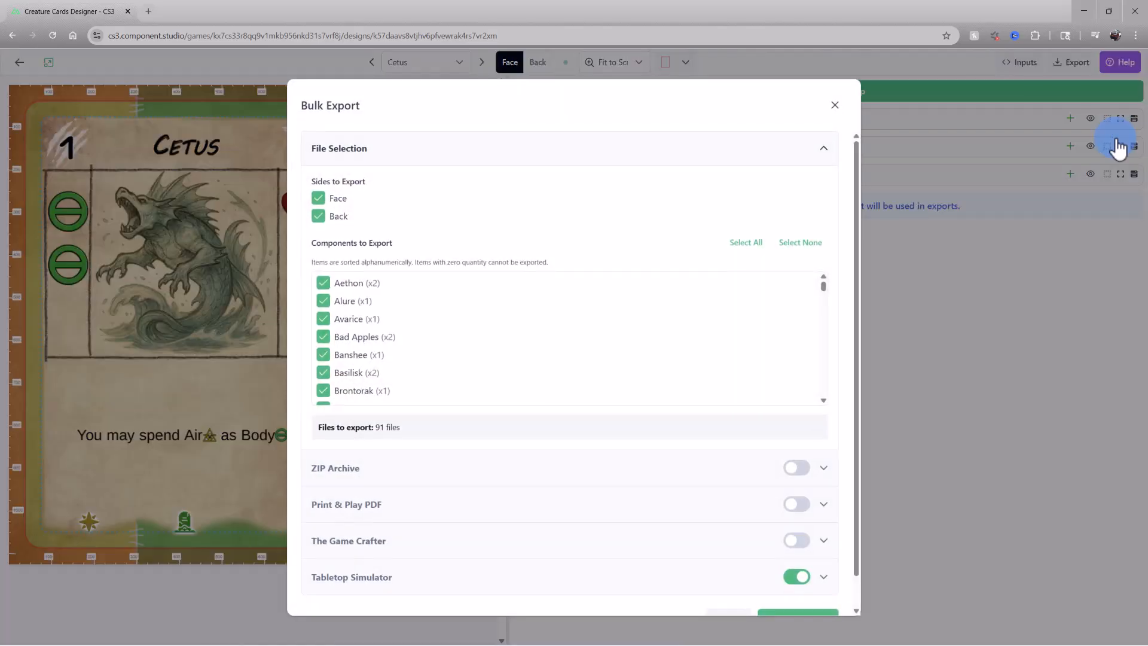
left_click_drag(825, 291, 863, 446)
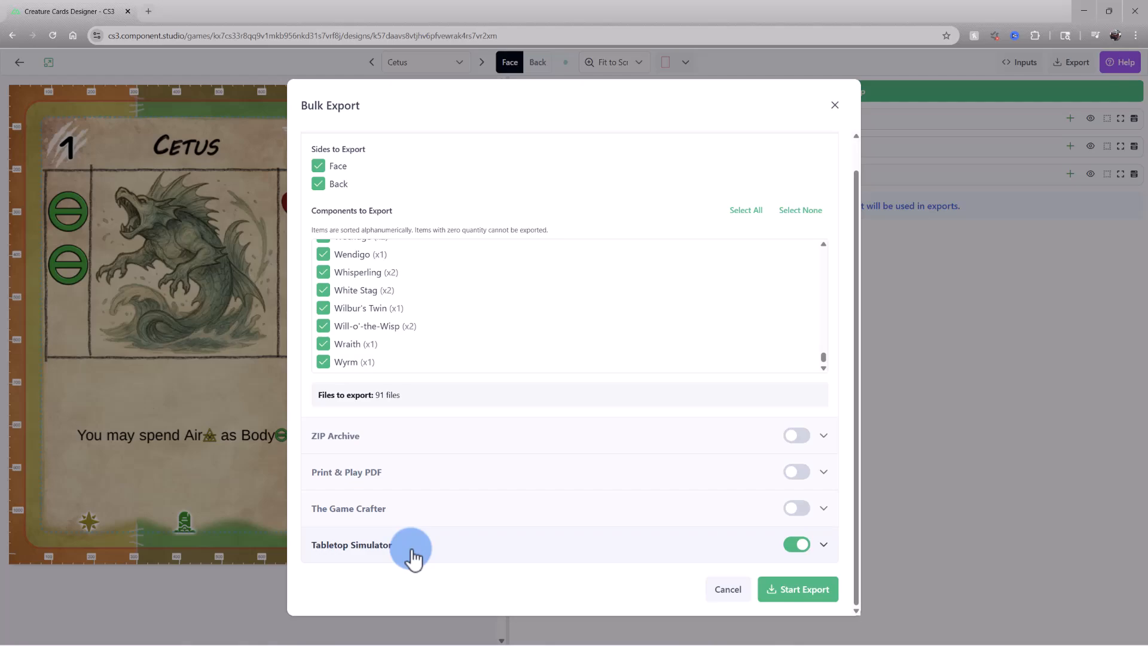
left_click(824, 545)
scroll(744, 489, "down", 6)
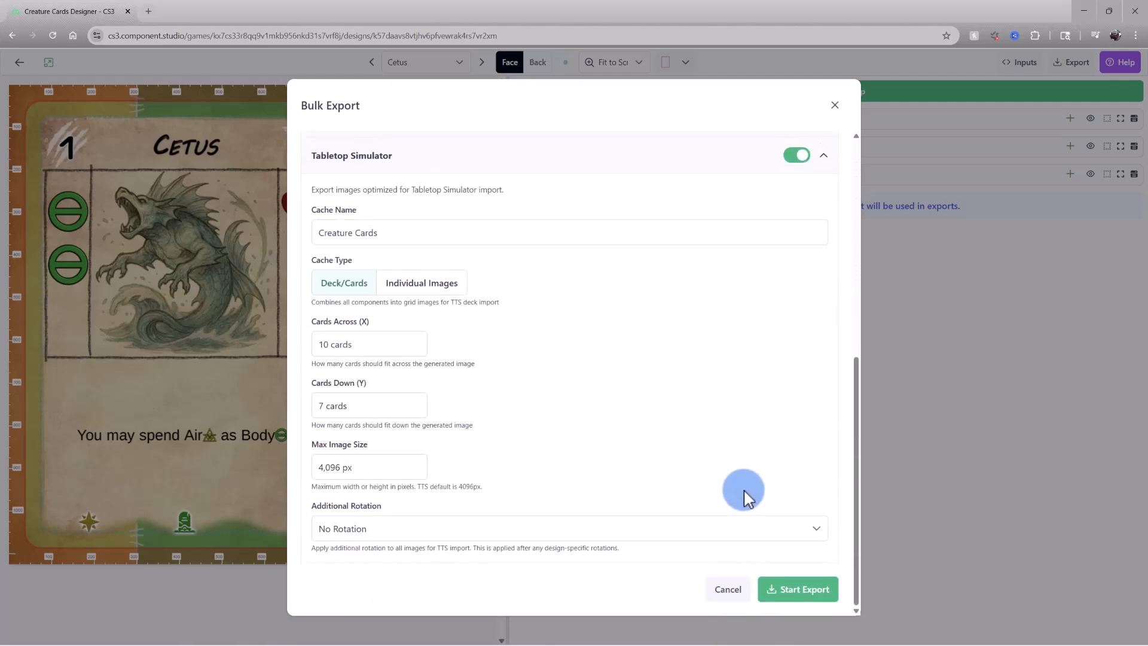
left_click(730, 590)
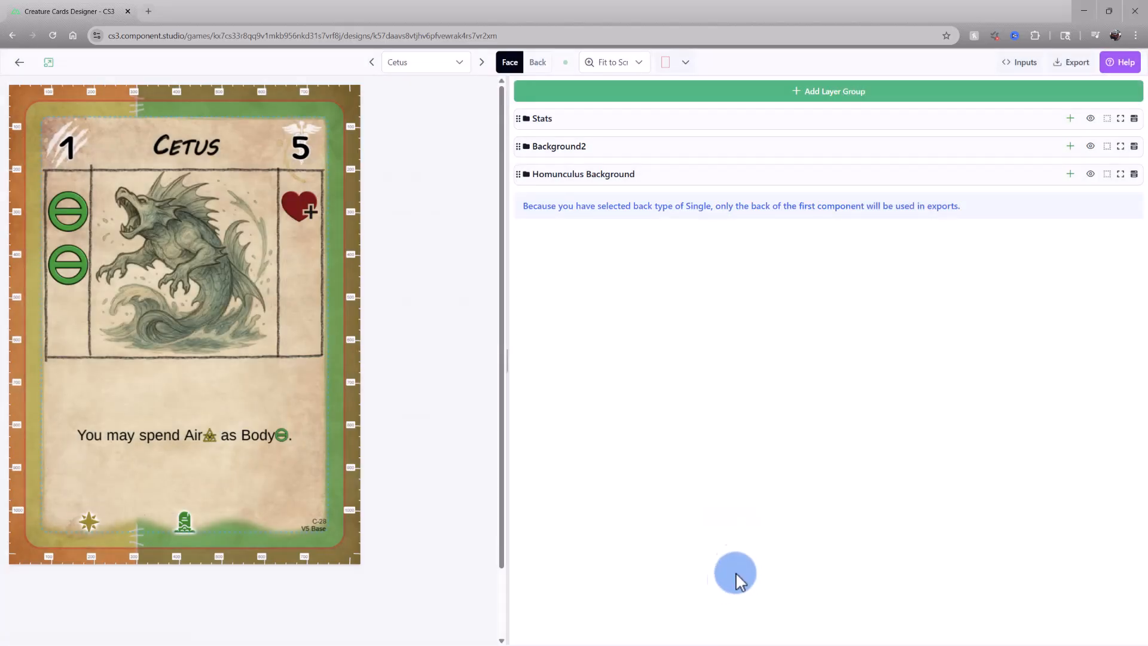
Open the Component Studio help site and return to the card designer tab
left_click(1136, 73)
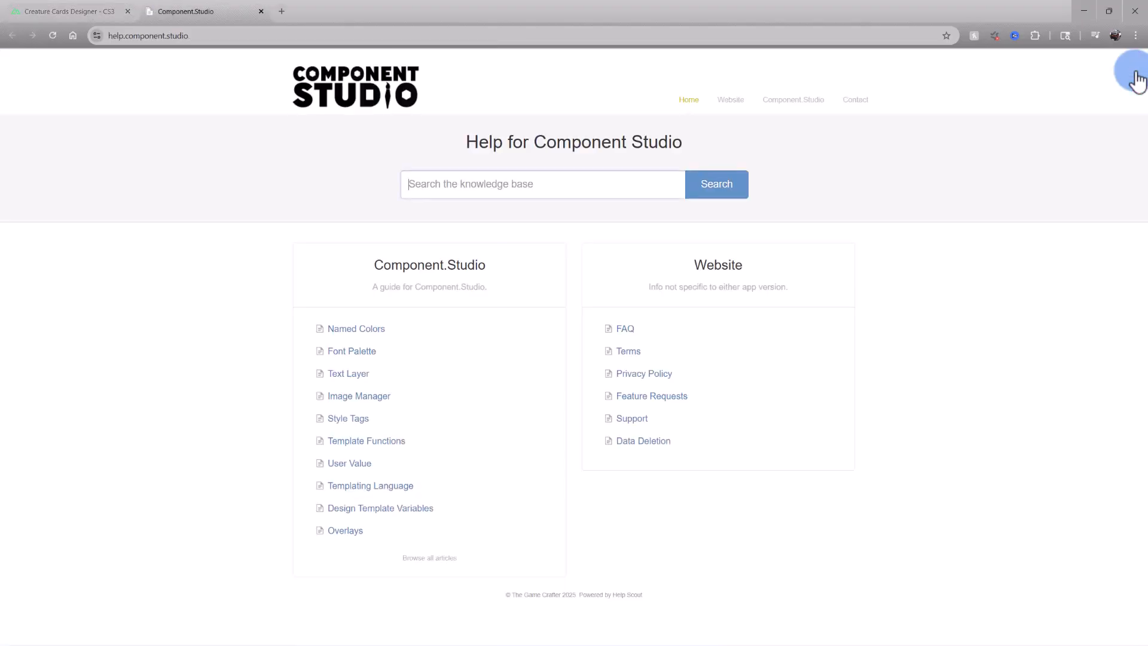
left_click(109, 23)
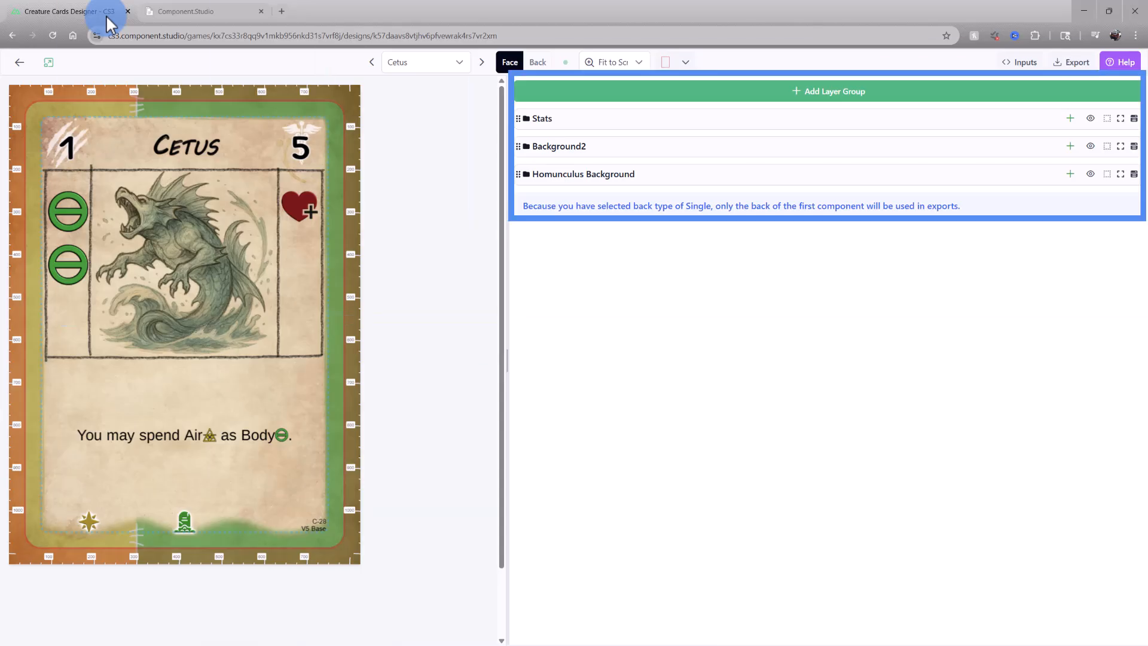
Expand the Homunculus Background, Background2 and Stats layer groups and view the Stats add-layer options
left_click(701, 183)
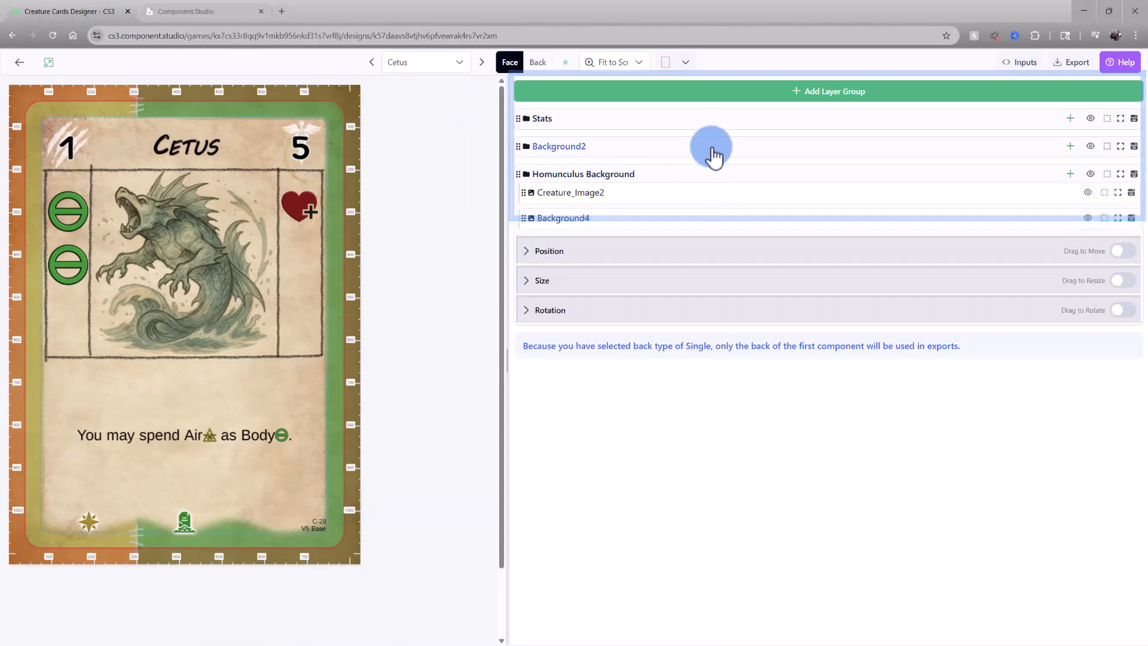
left_click(714, 154)
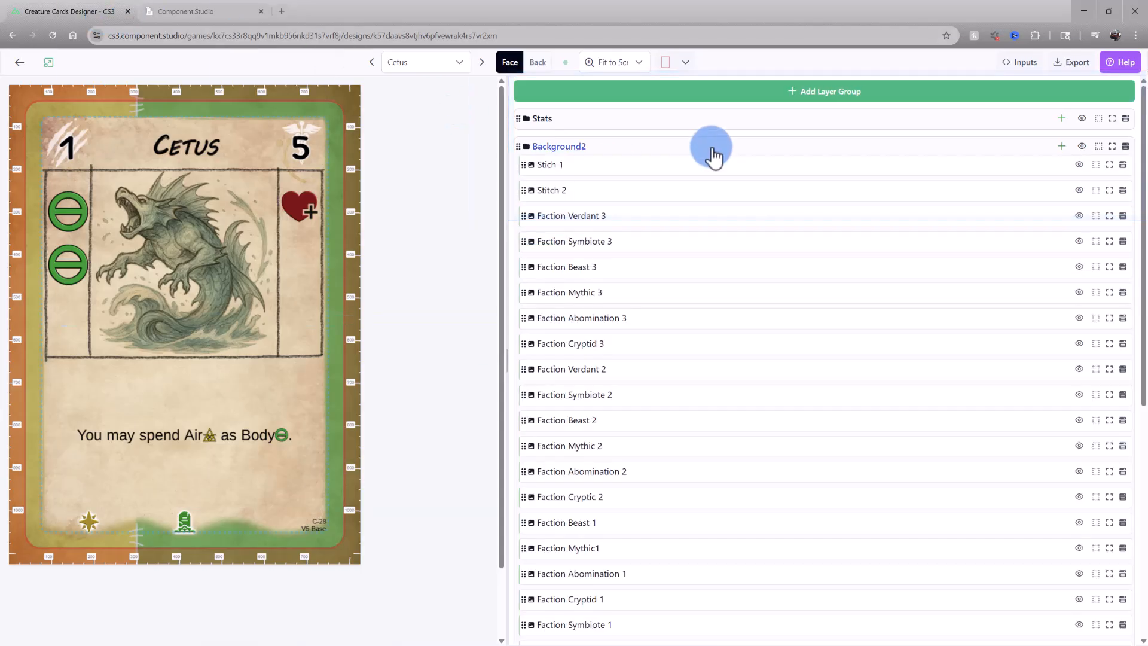
left_click(738, 125)
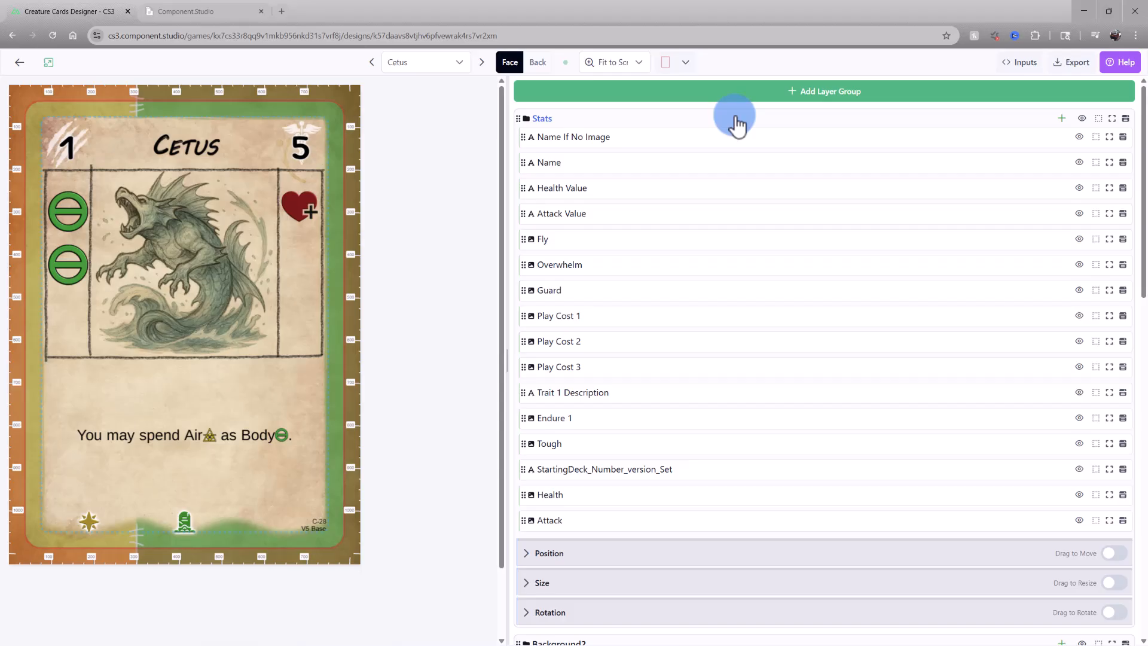
left_click(1062, 120)
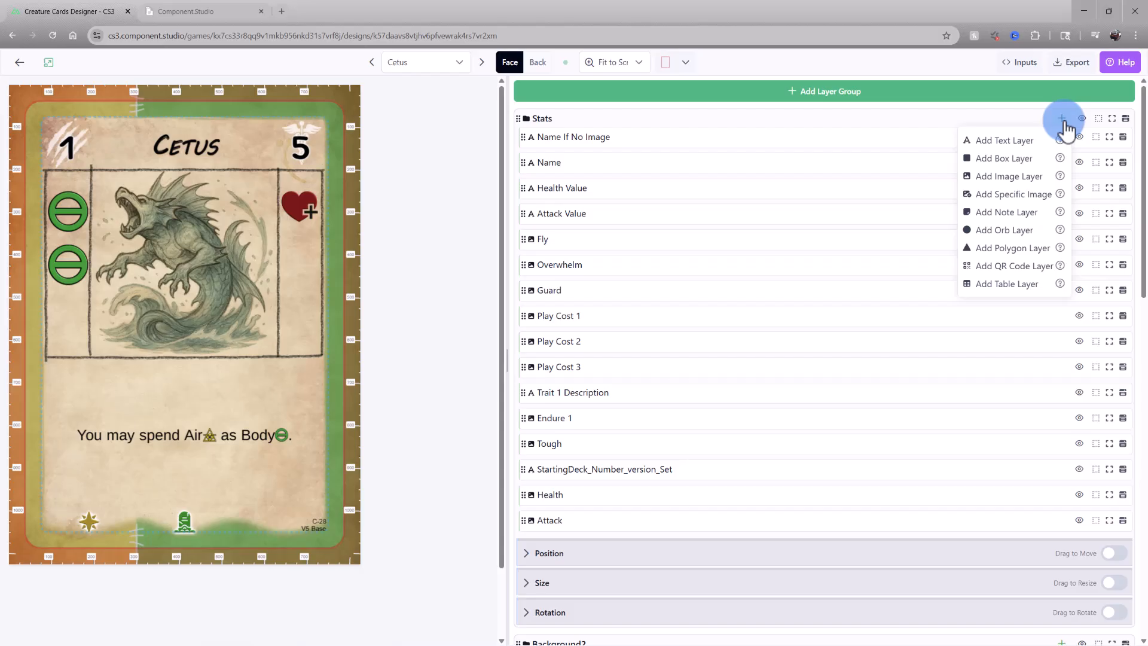
left_click(1064, 119)
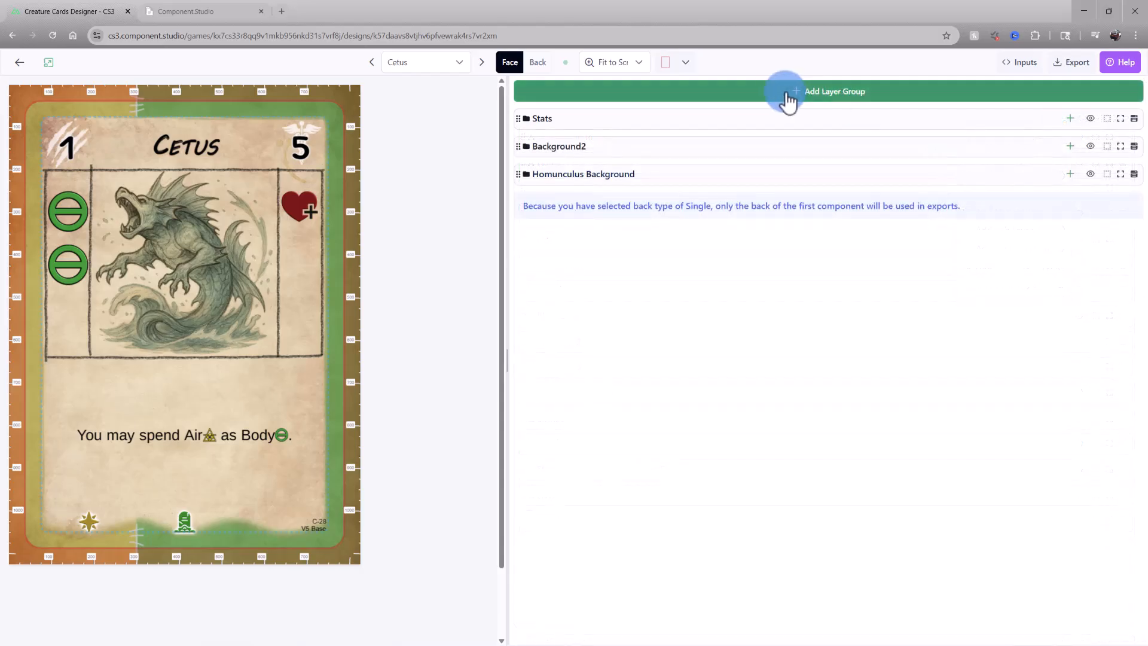
Add a new layer group to the card face and try to drag it below Stats
left_click(947, 103)
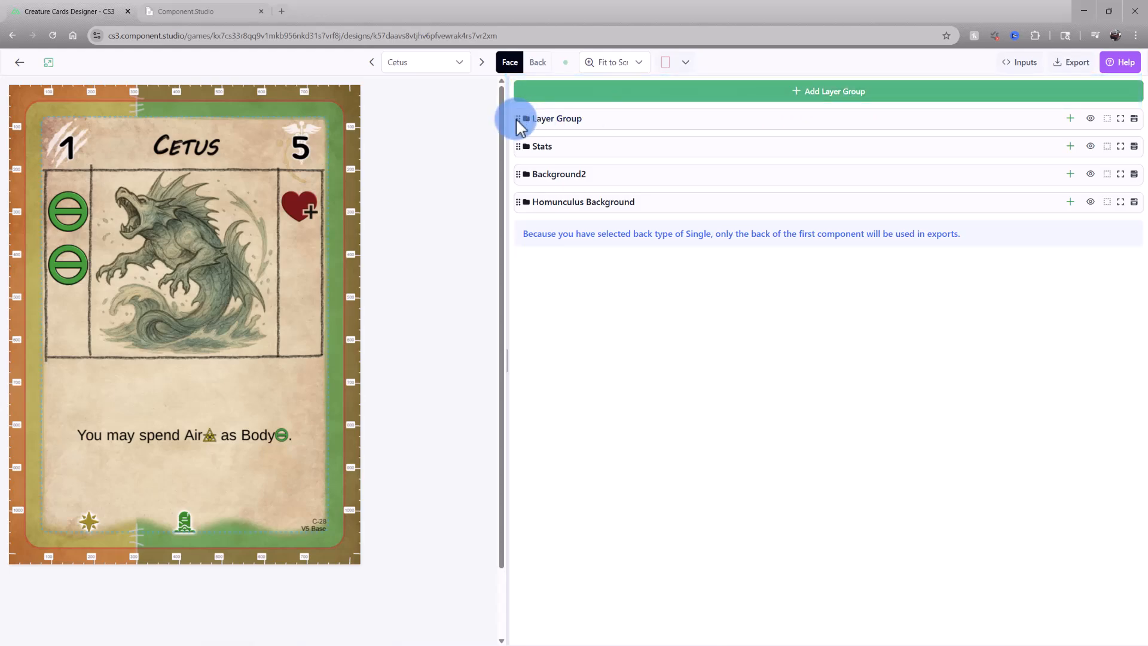
left_click_drag(518, 118, 526, 186)
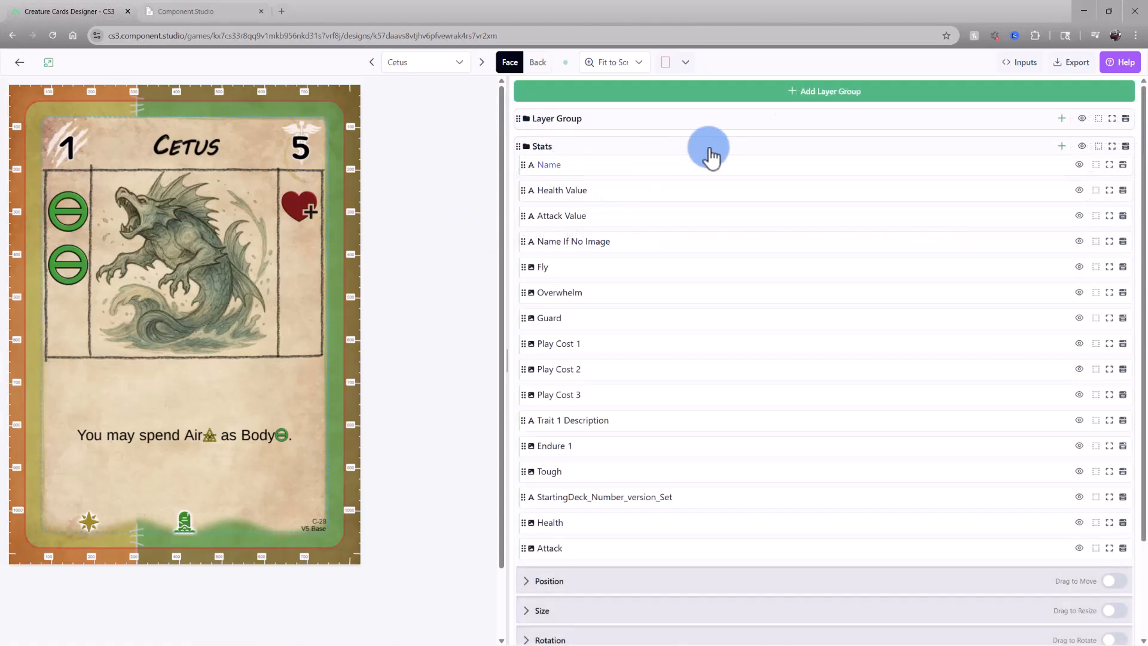
Open the design's dataset from the inputs options, view the Chimera Clash datasets list, and return to the designer tab
left_click(1038, 70)
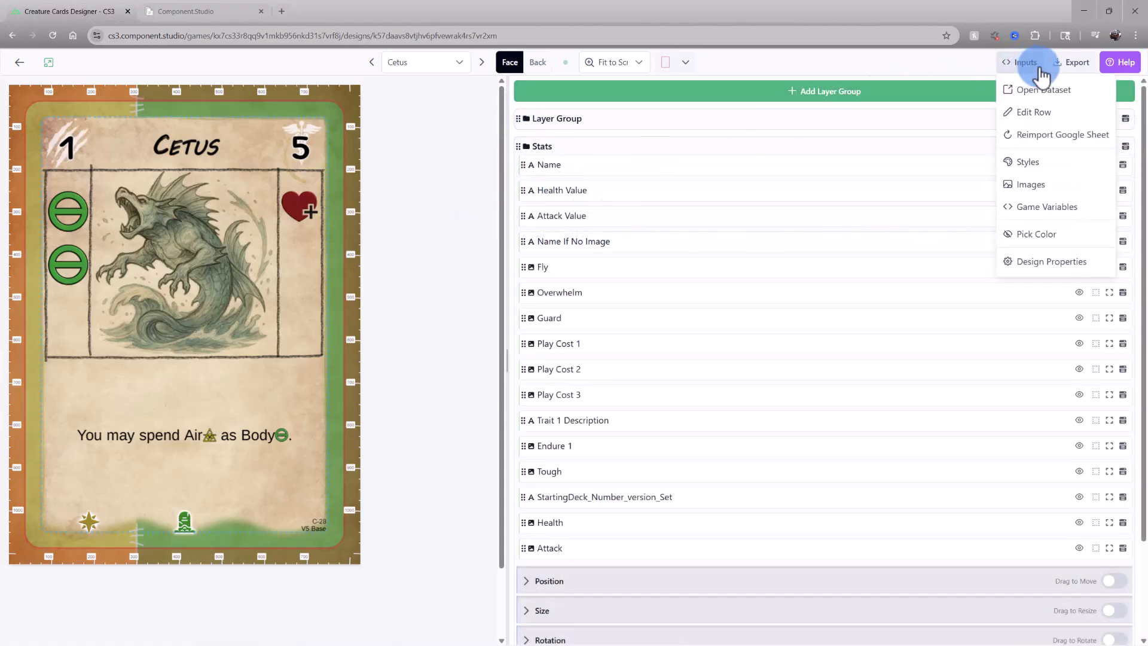
left_click(1082, 95)
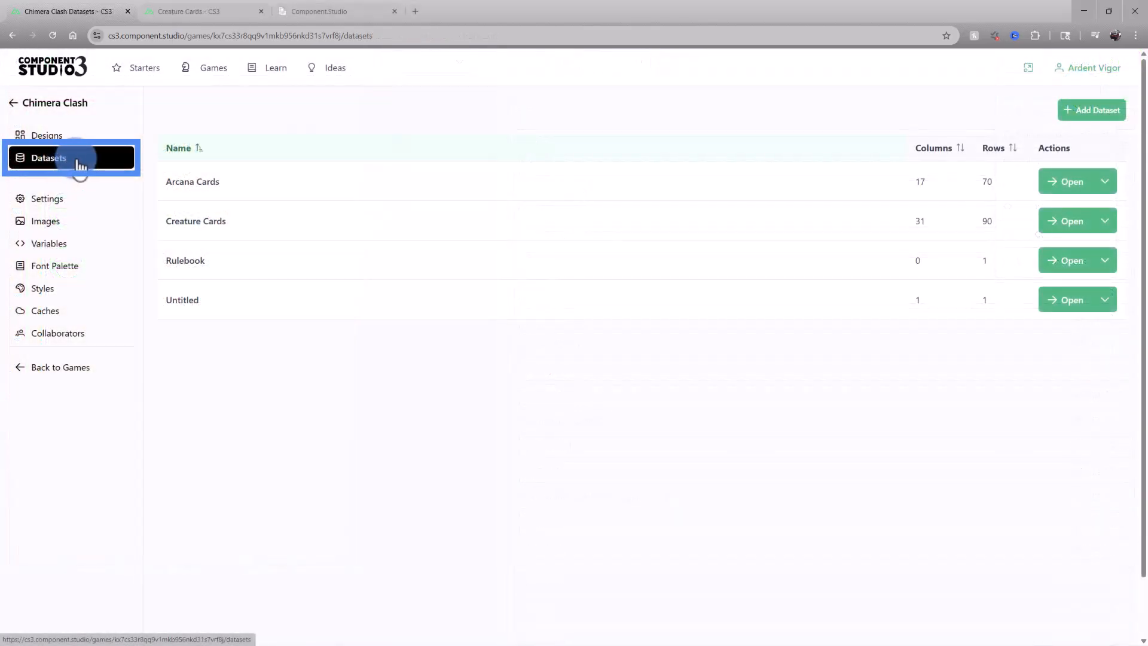
left_click(211, 229)
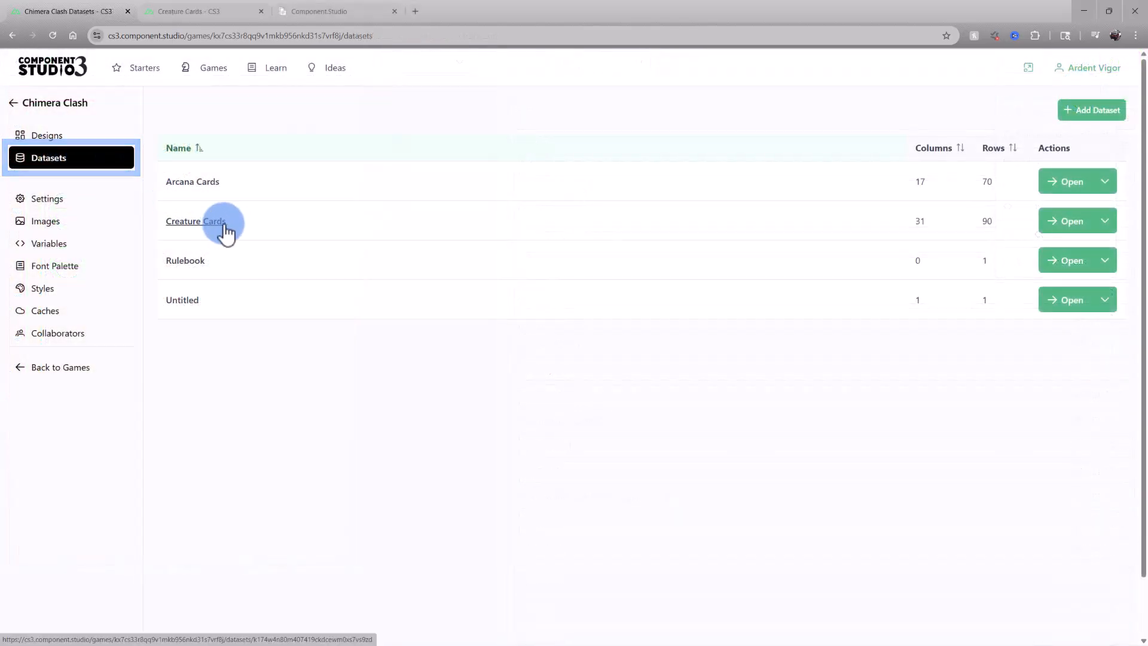
left_click(236, 16)
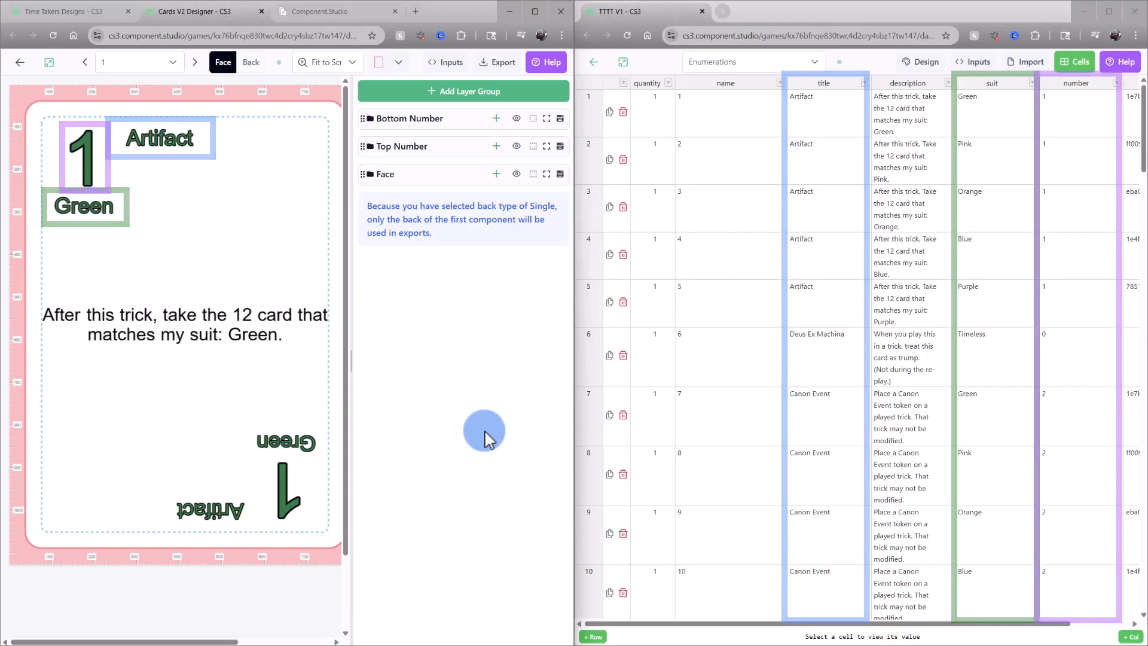
Step forward through the card components in the side-by-side designer and dataset view
left_click(196, 62)
left_click(196, 62)
left_click(195, 63)
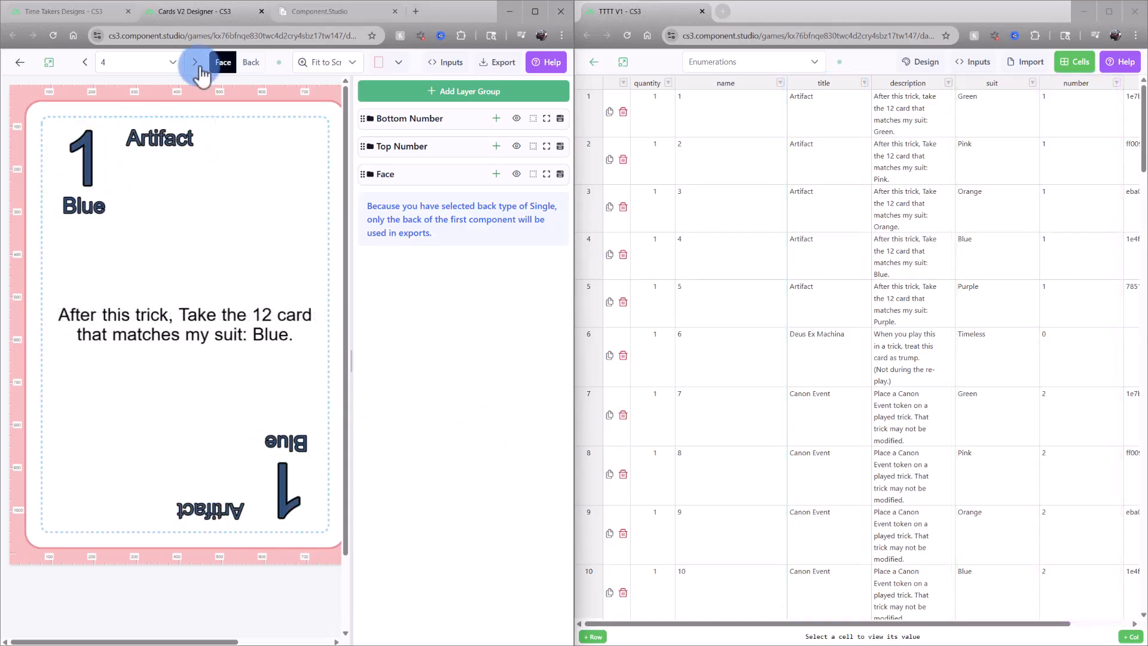
left_click(200, 69)
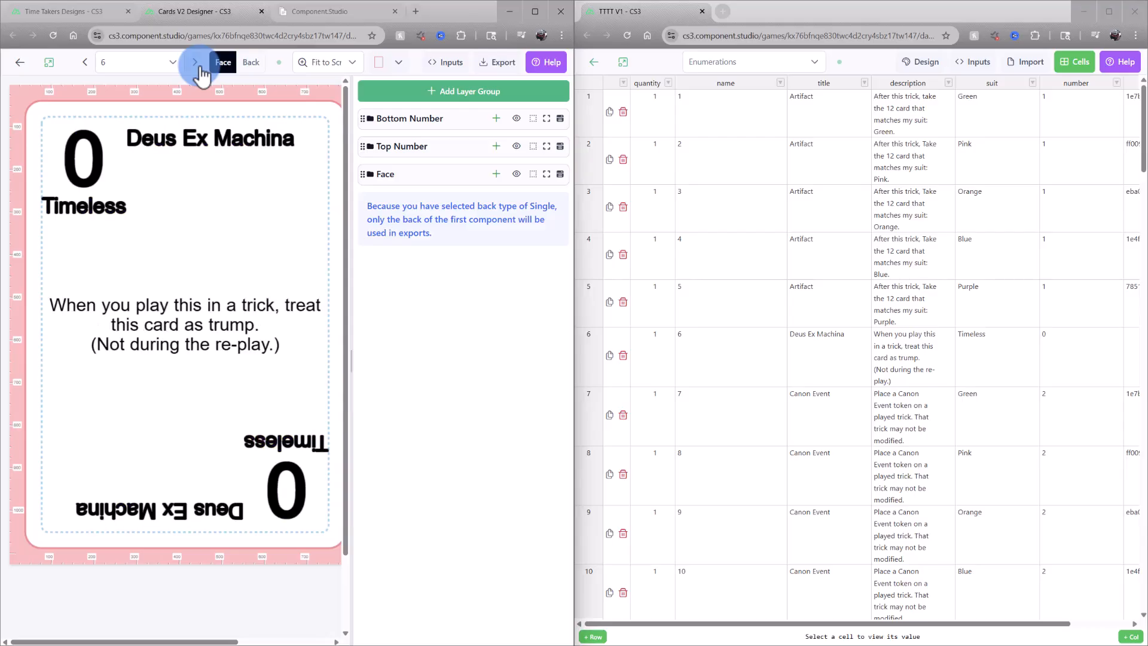
left_click(200, 70)
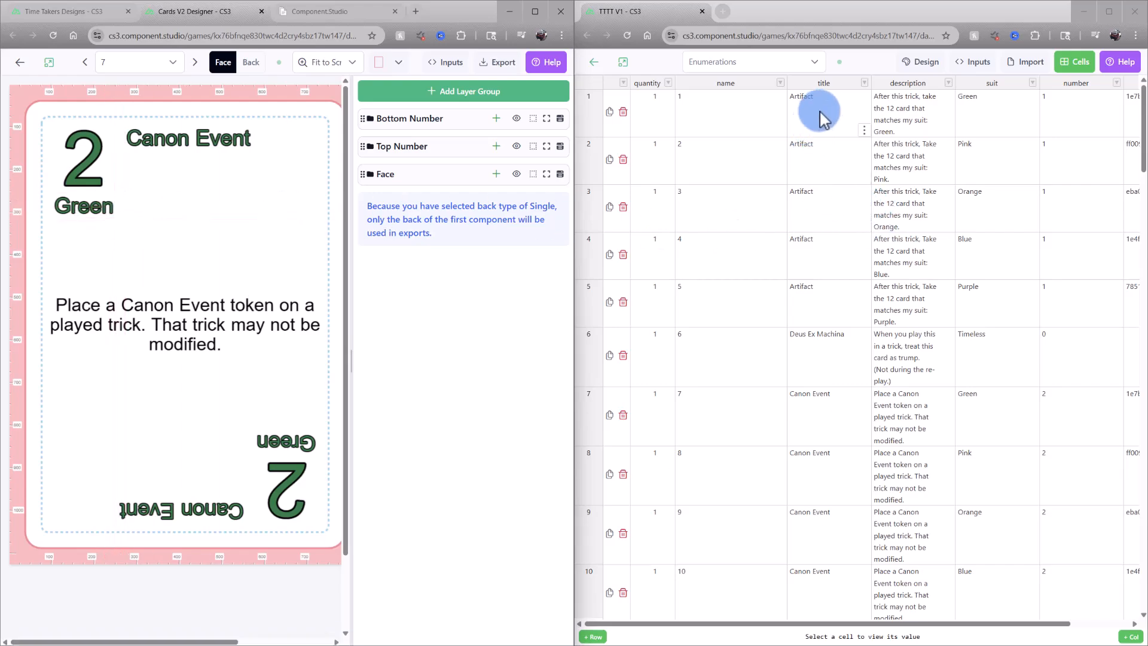
left_click(195, 62)
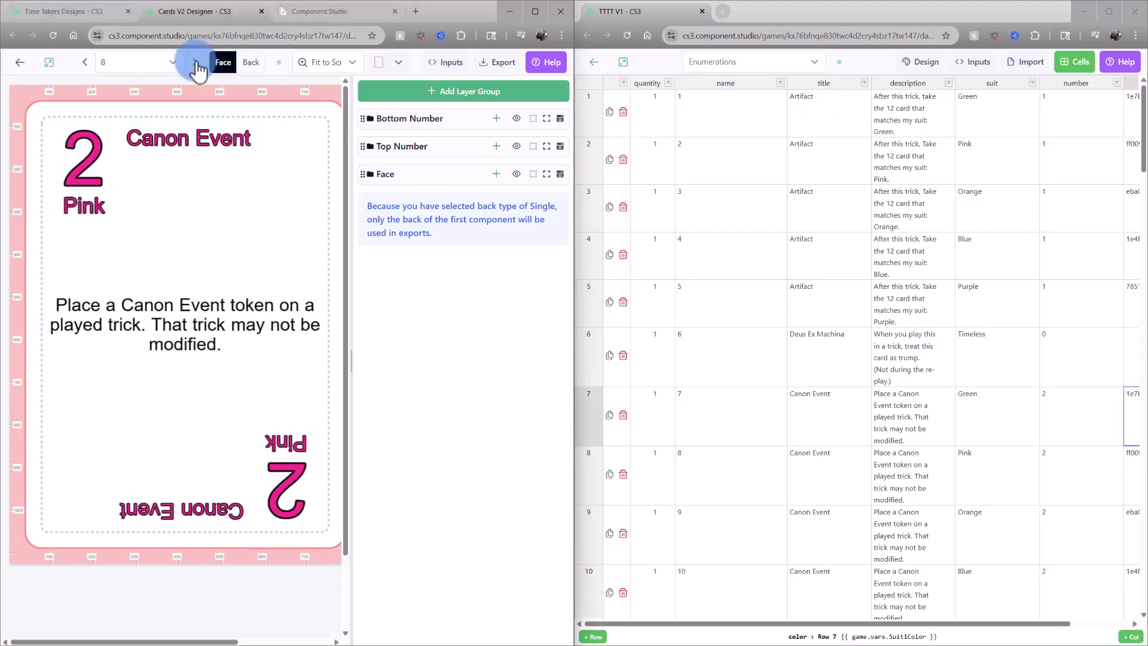
Step forward through the cards, then check the dataset's visible-column list and recalculate all dataset values
left_click(195, 62)
left_click(195, 62)
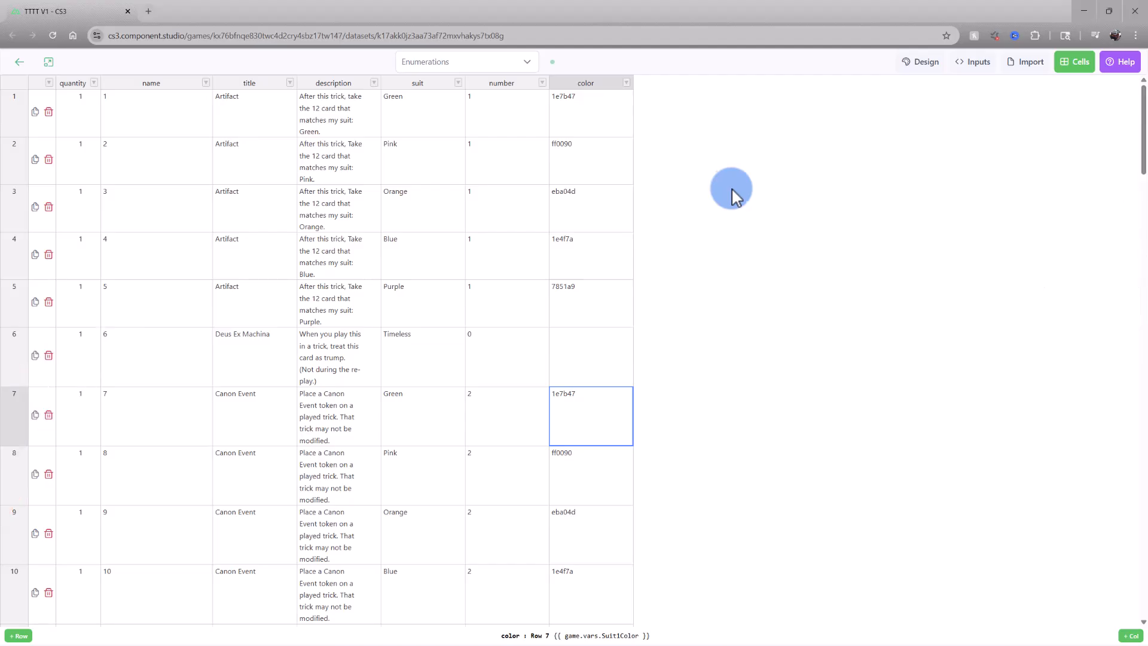
left_click(529, 62)
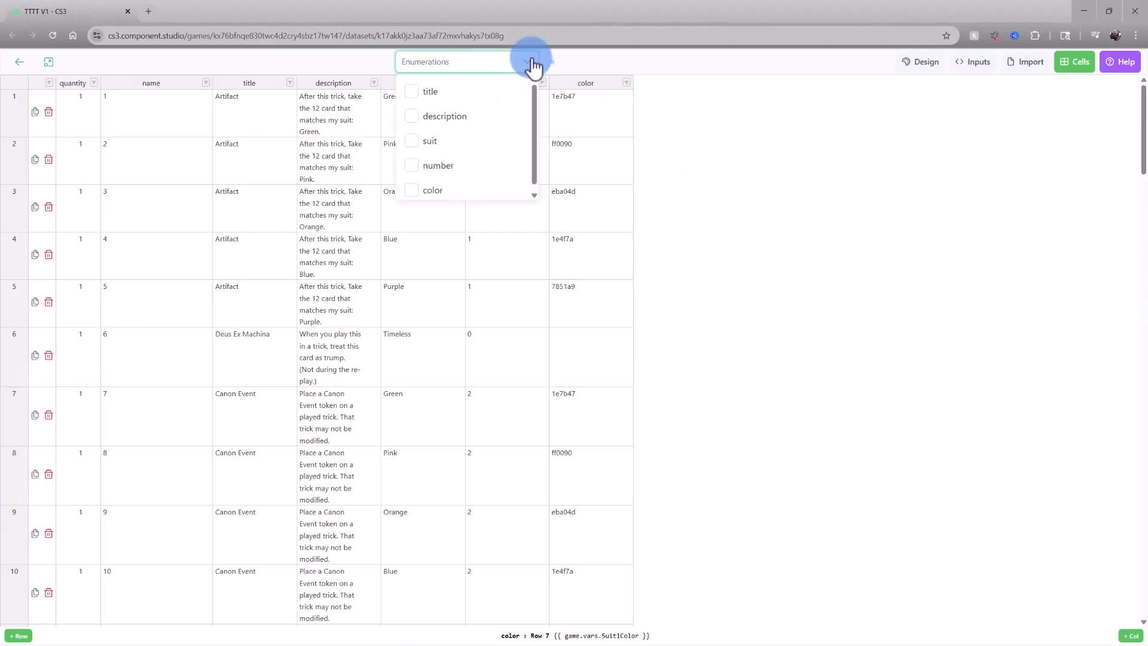
left_click(534, 68)
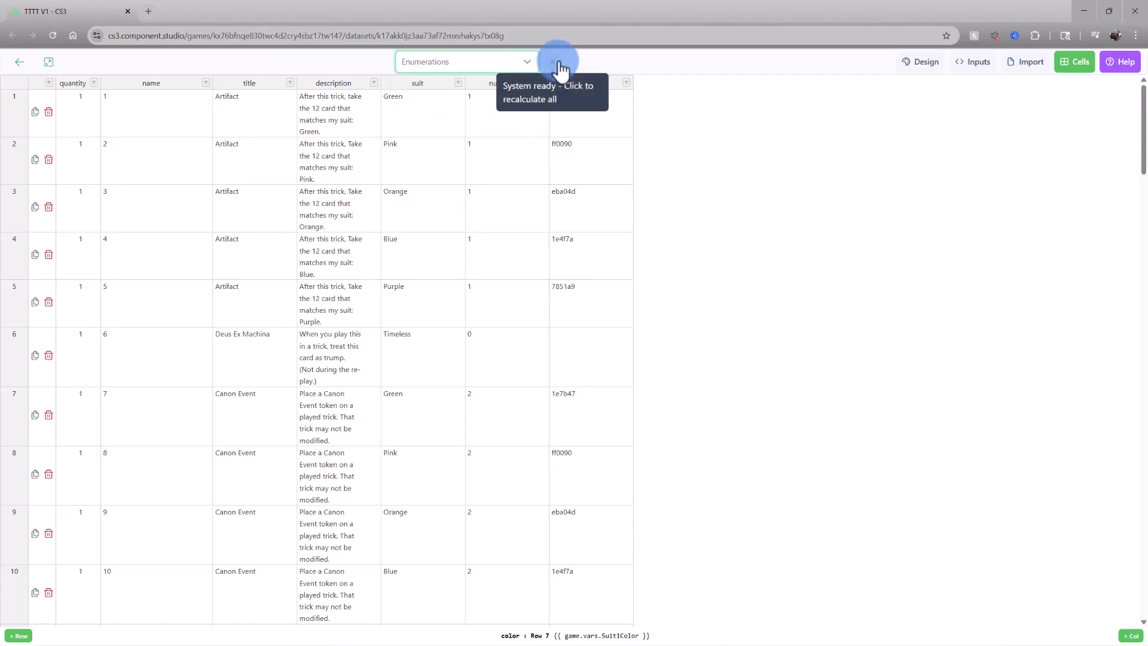
left_click(560, 67)
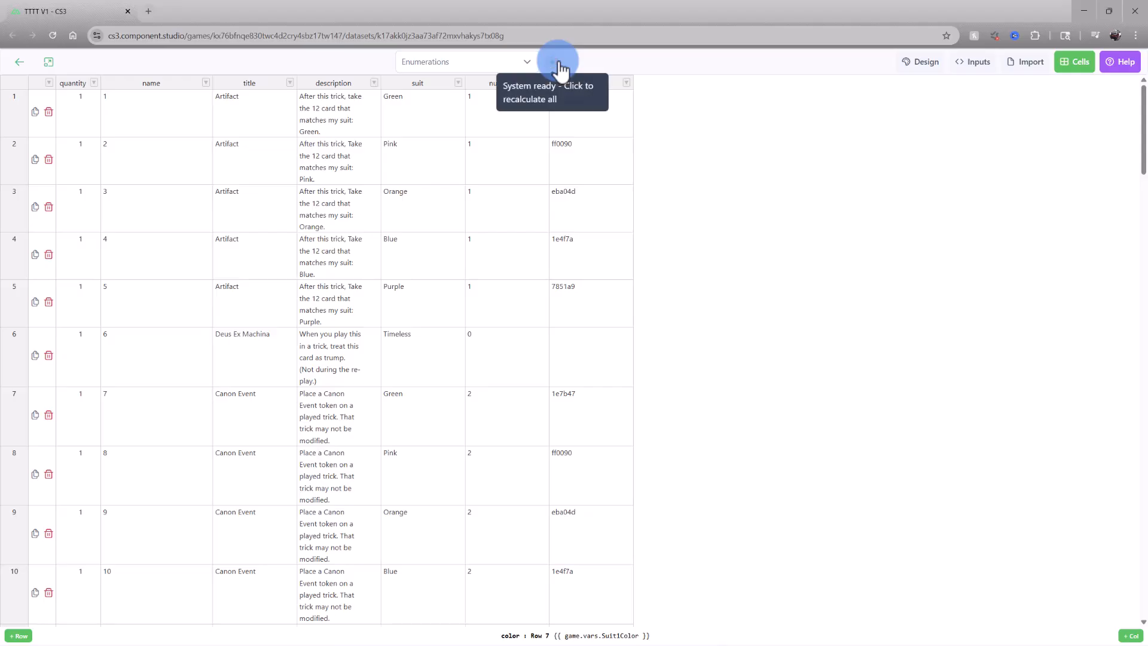
Review the dataset editor's linked designs, input options, import and export options, and cell operations
left_click(936, 70)
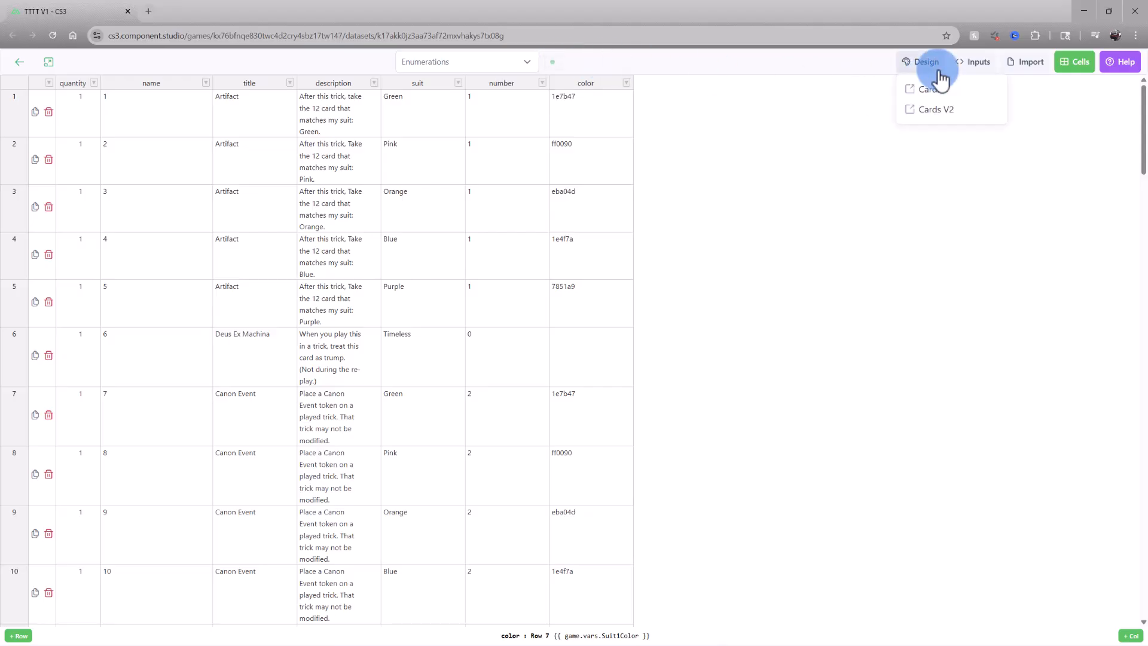
left_click(984, 67)
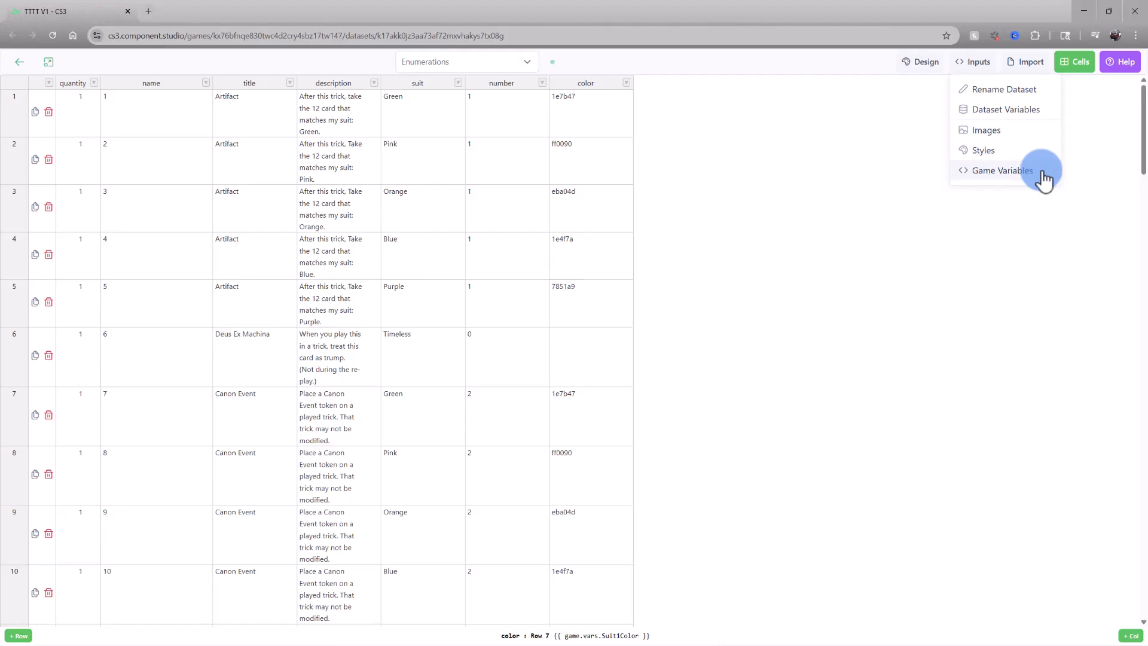
left_click(1046, 67)
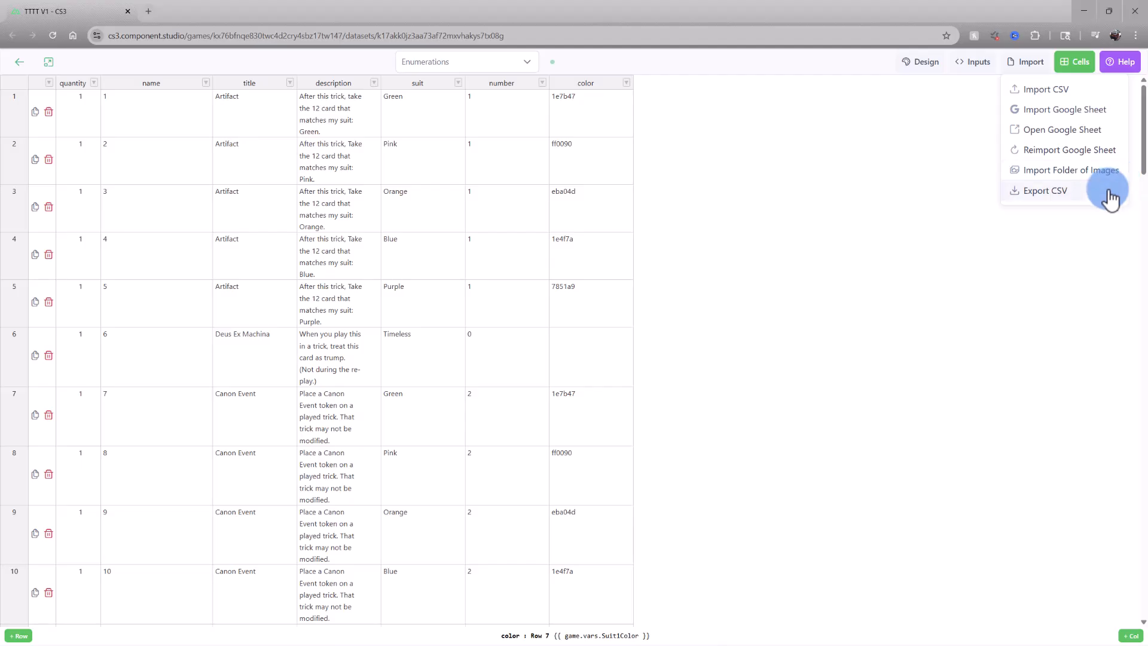
left_click(1084, 63)
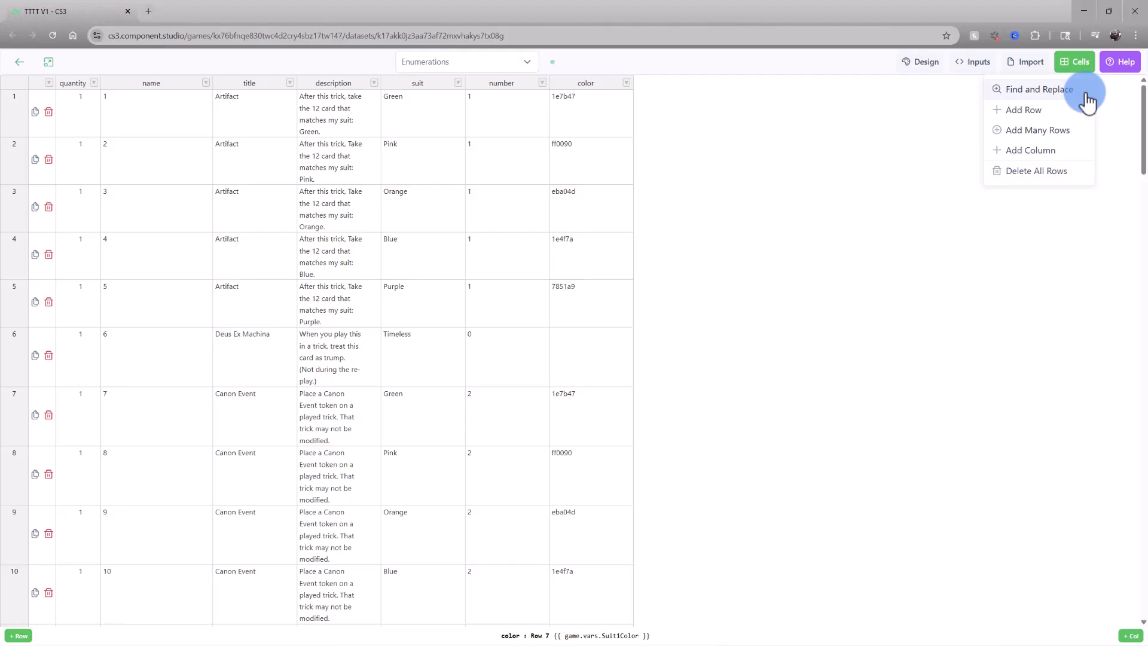
left_click(1108, 95)
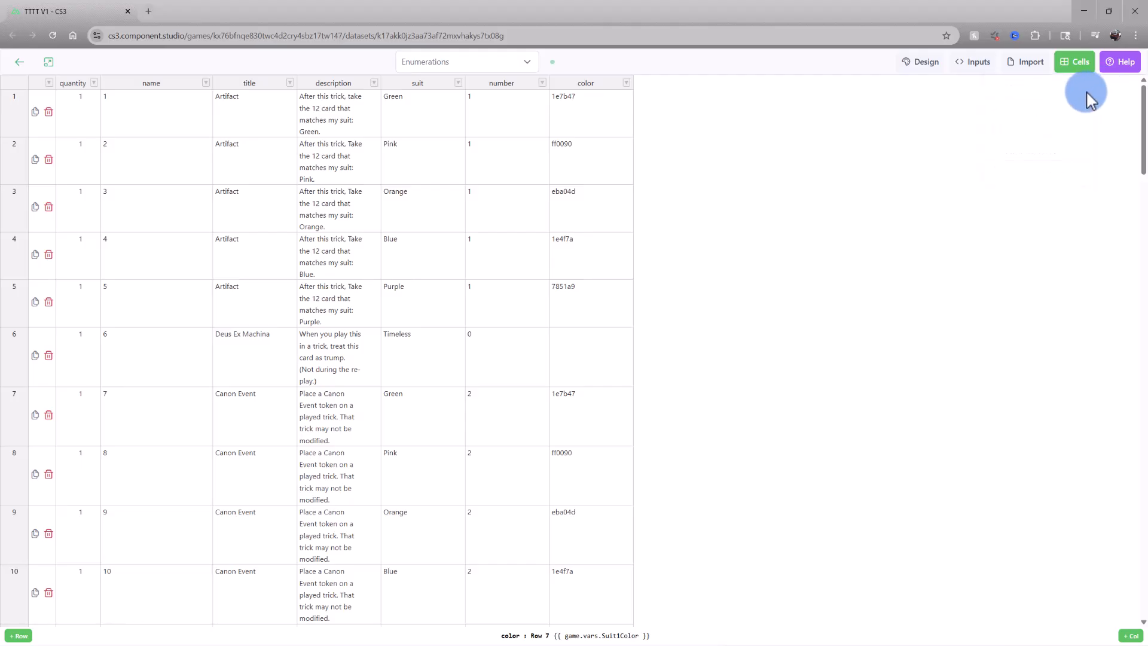
Return to the game's datasets list and visit its Settings, Images, Variables, Font Palette, Styles, Caches and Collaborators pages
left_click(19, 62)
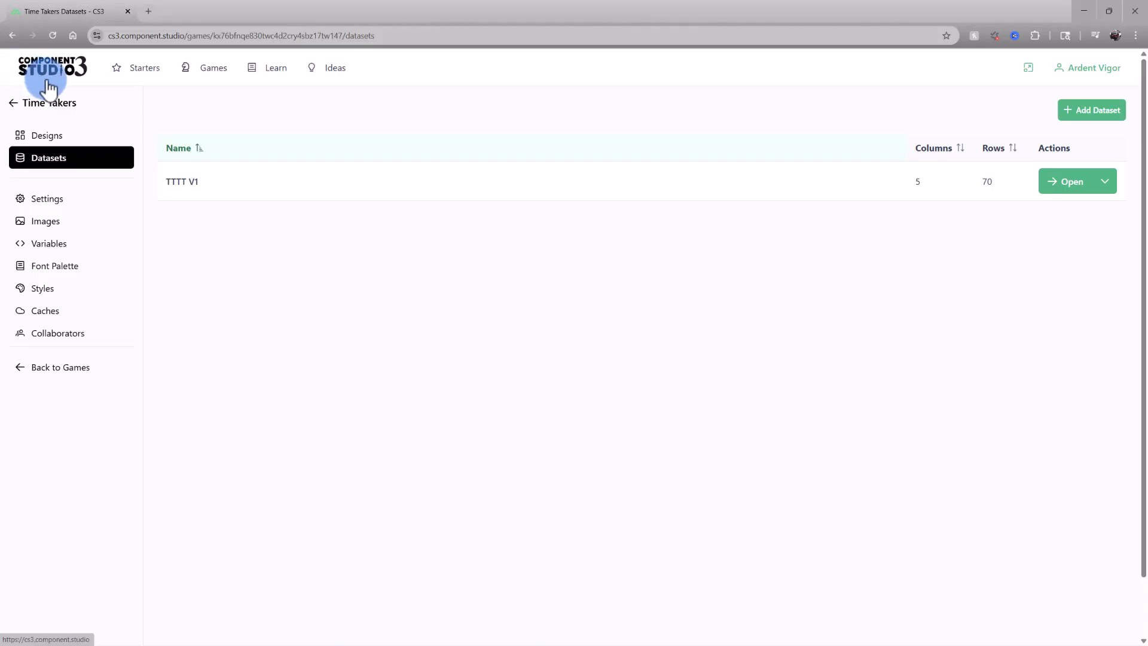
left_click(93, 210)
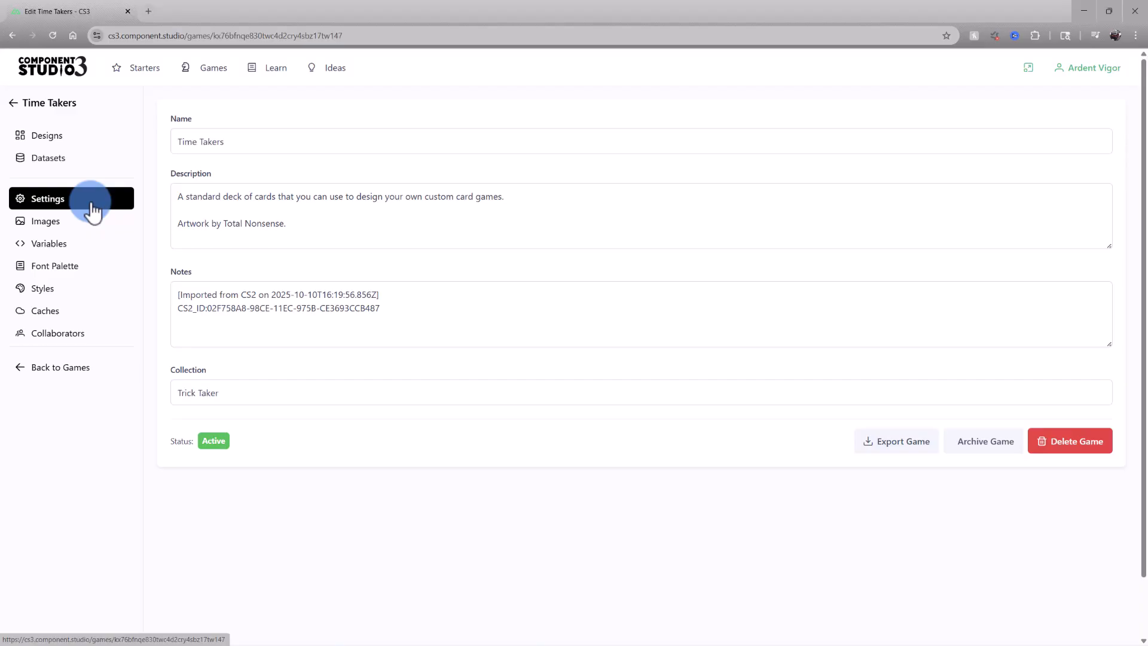
left_click(89, 232)
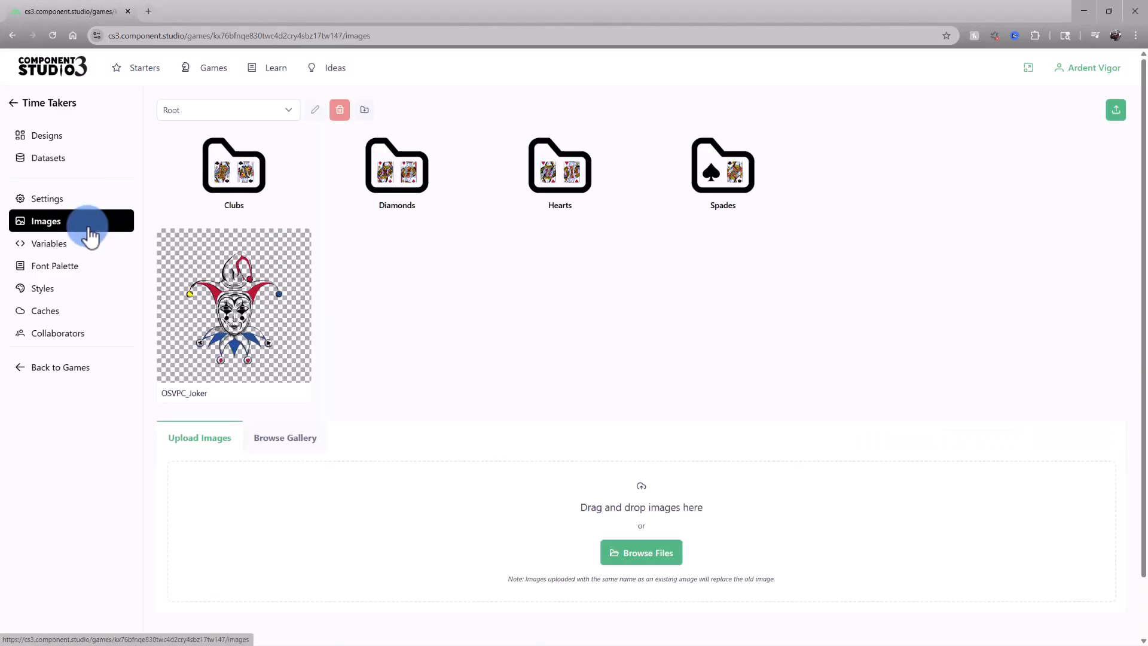
left_click(84, 246)
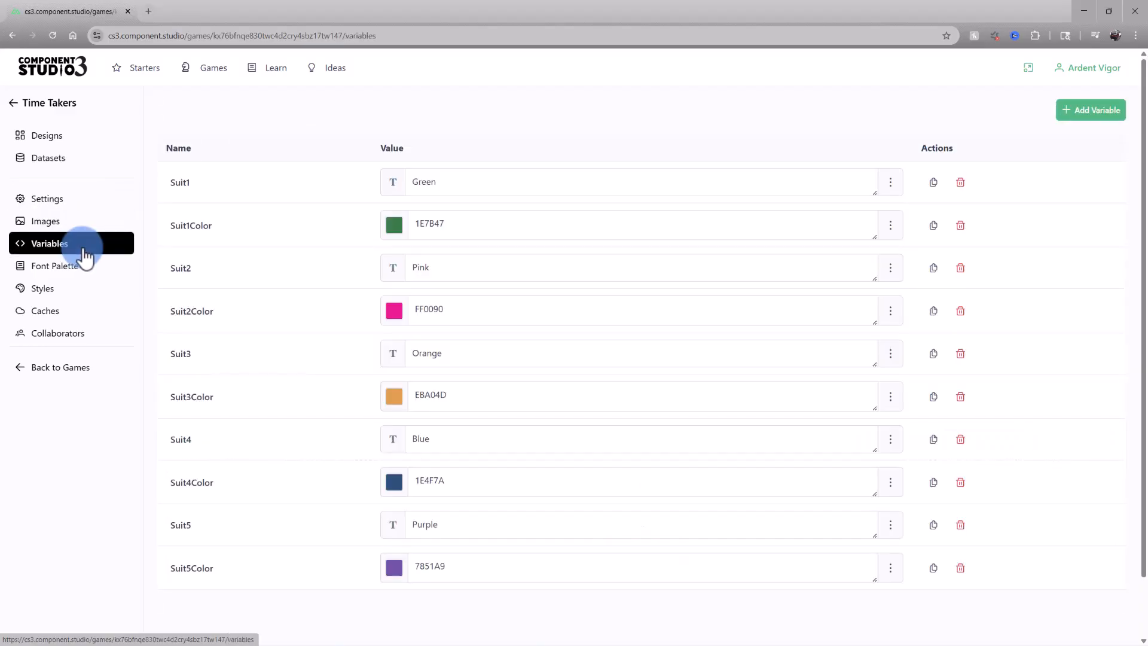
left_click(89, 272)
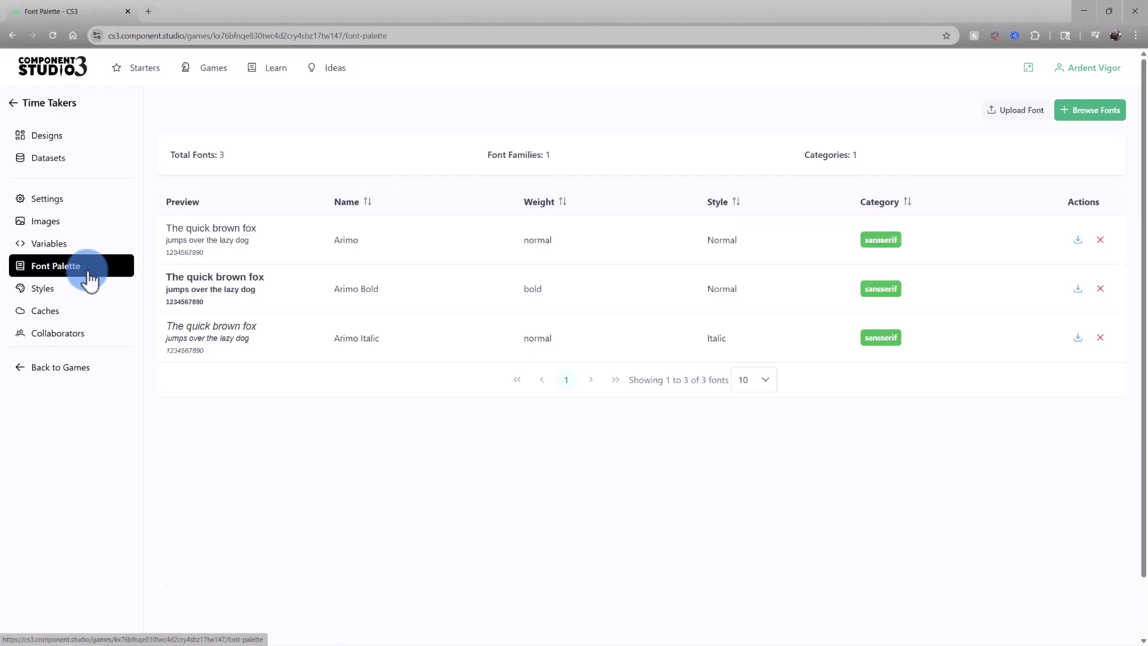
left_click(89, 291)
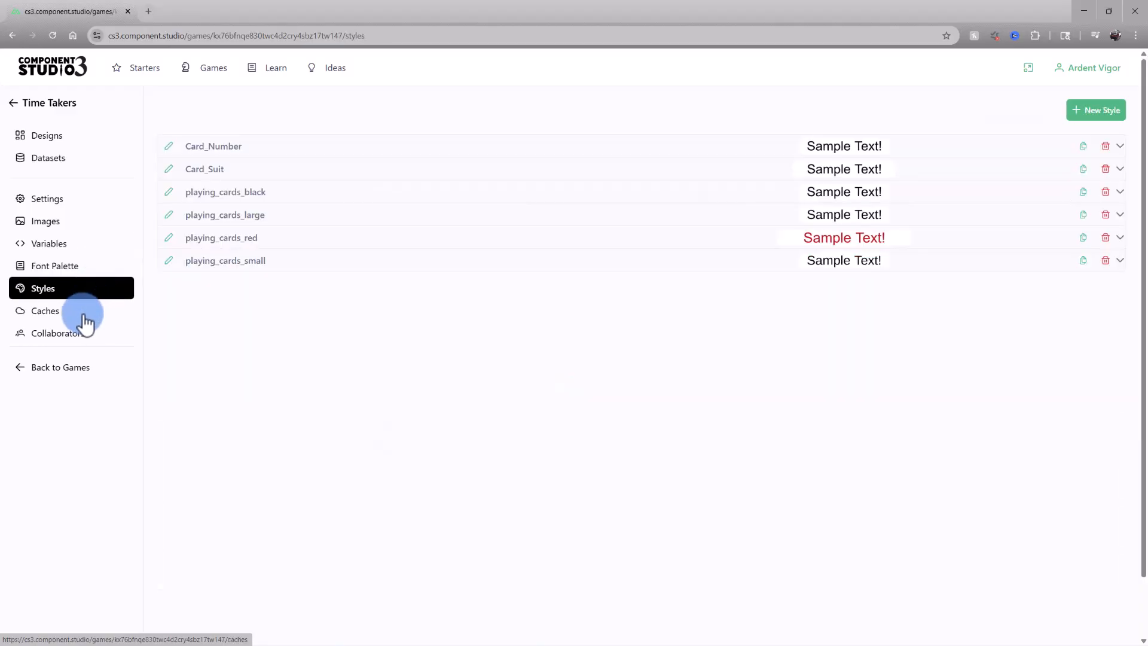
left_click(86, 321)
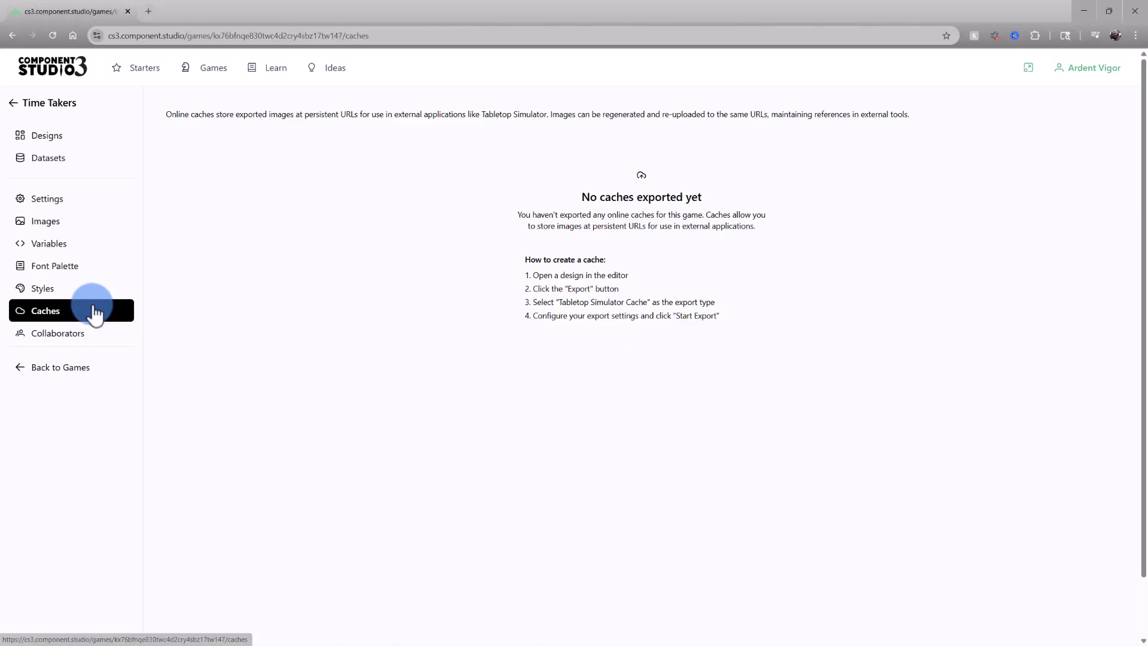
left_click(110, 341)
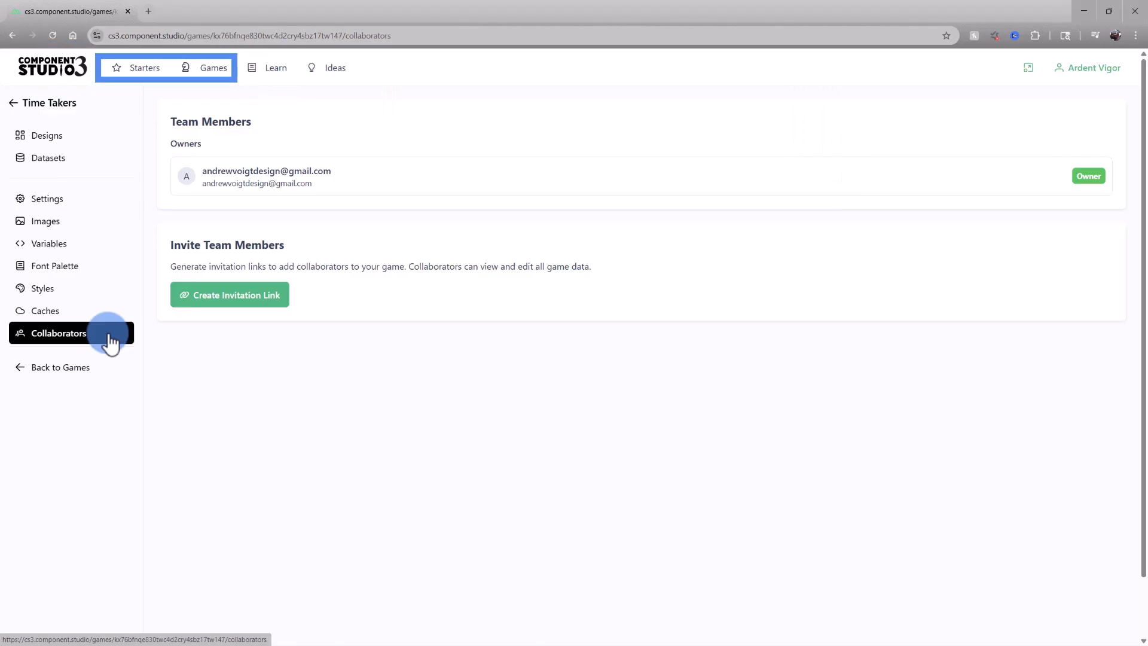
Open the Component Studio documentation site, return to the game tab, and view the other learning resource links
left_click(292, 85)
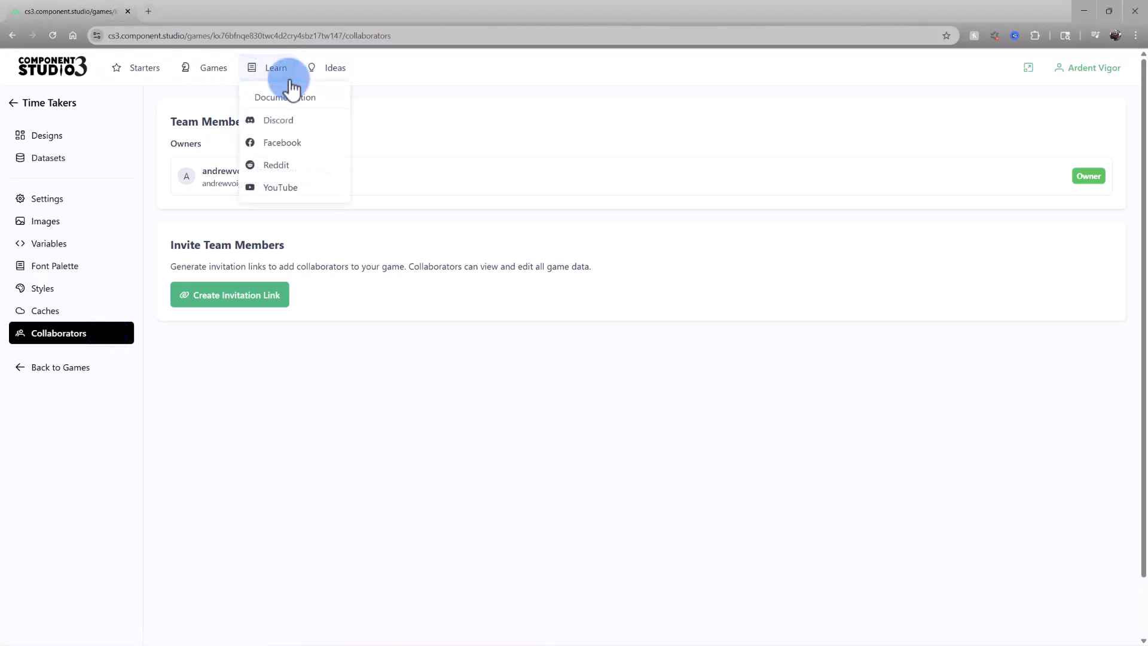
left_click(292, 97)
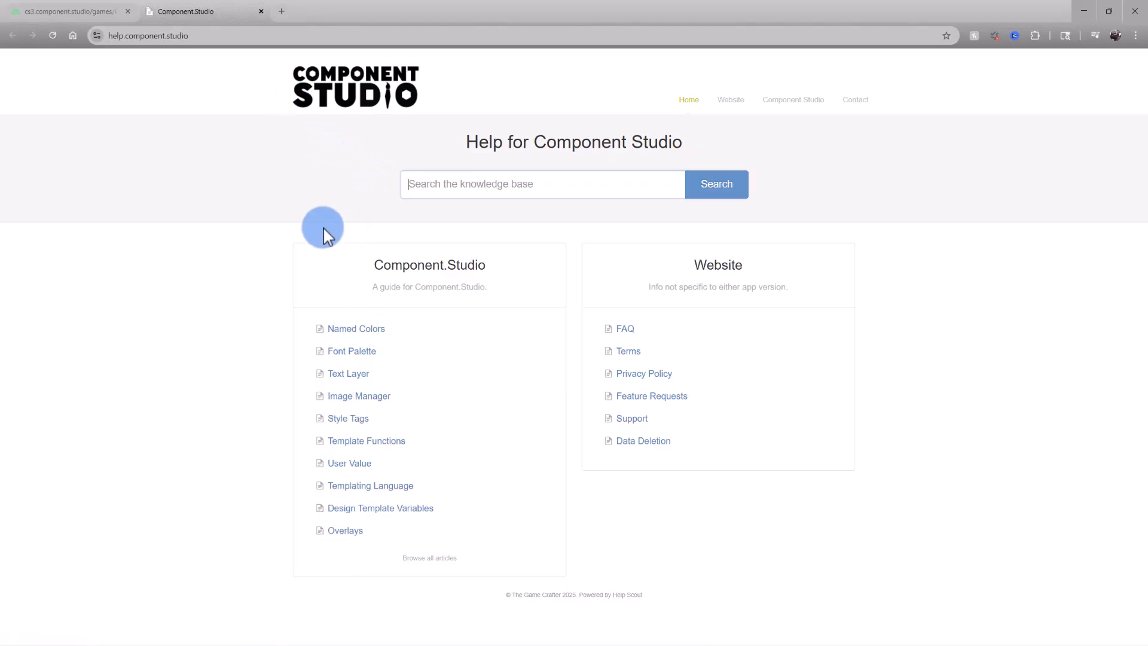
left_click(99, 12)
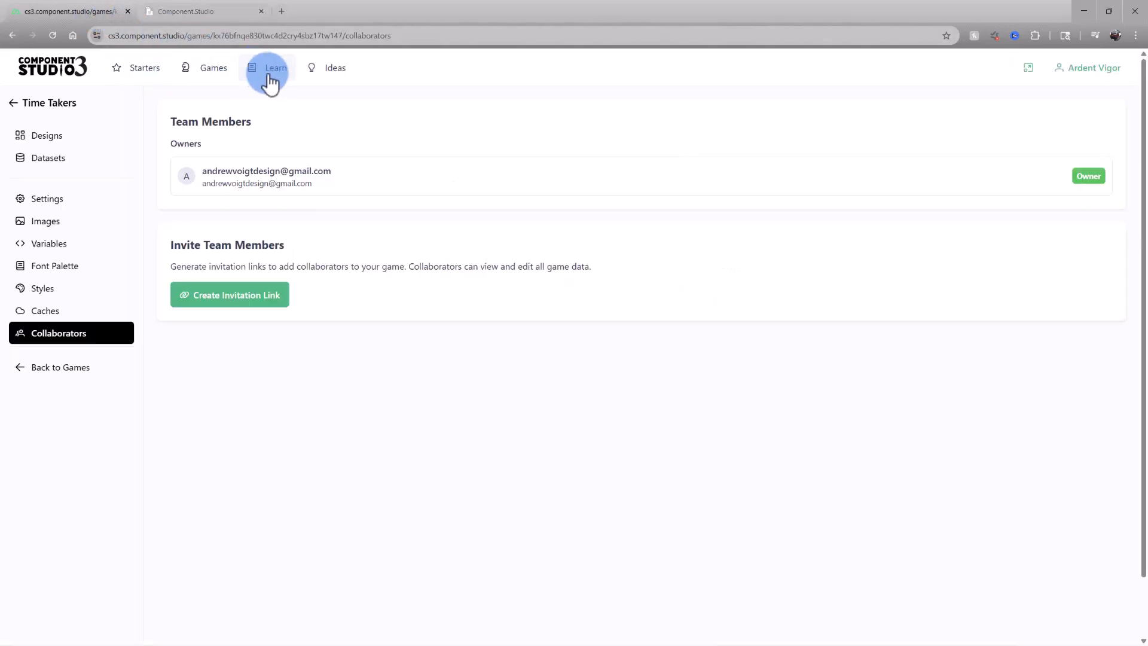
left_click(290, 78)
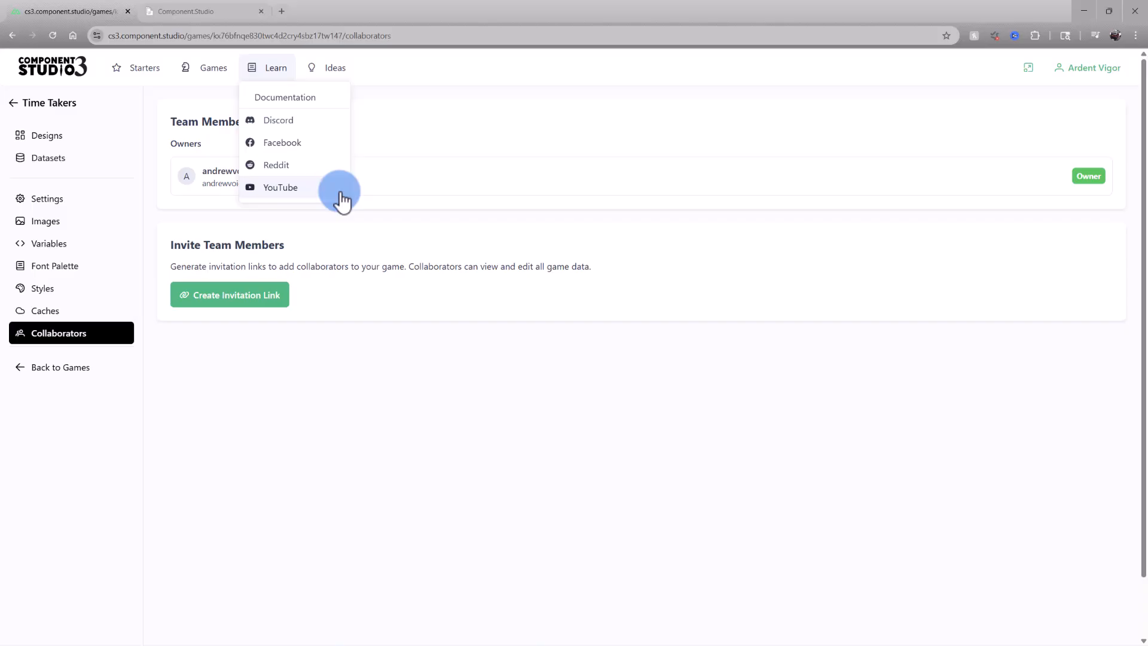
Open the Ideas page and place the cursor in the new idea's name field
left_click(336, 70)
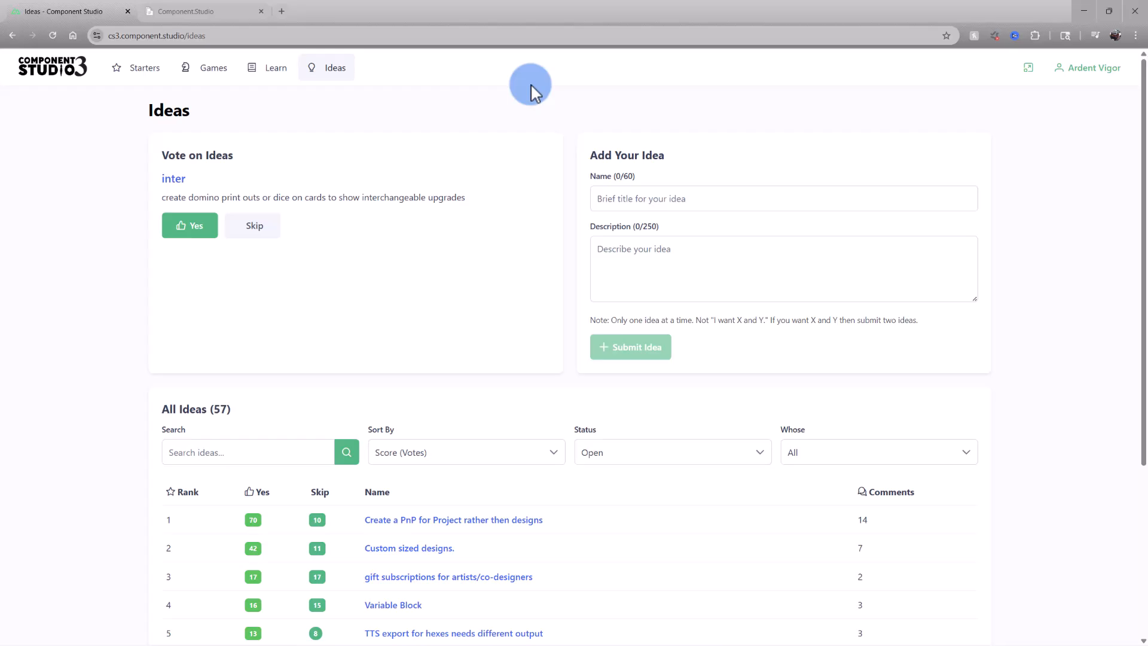
left_click(712, 200)
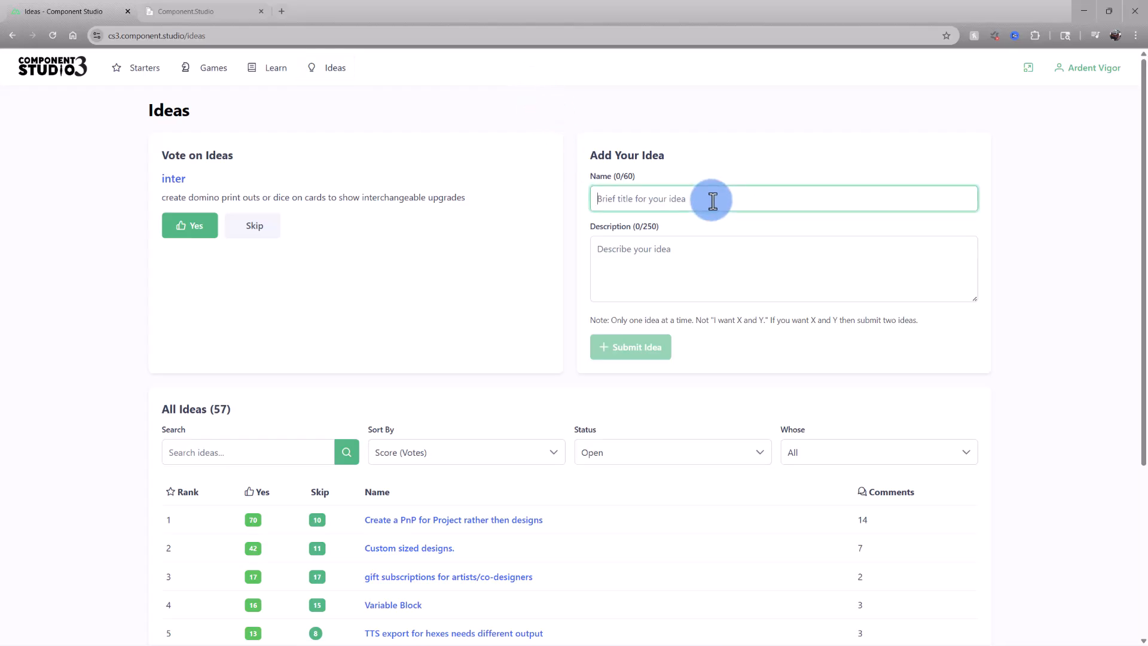